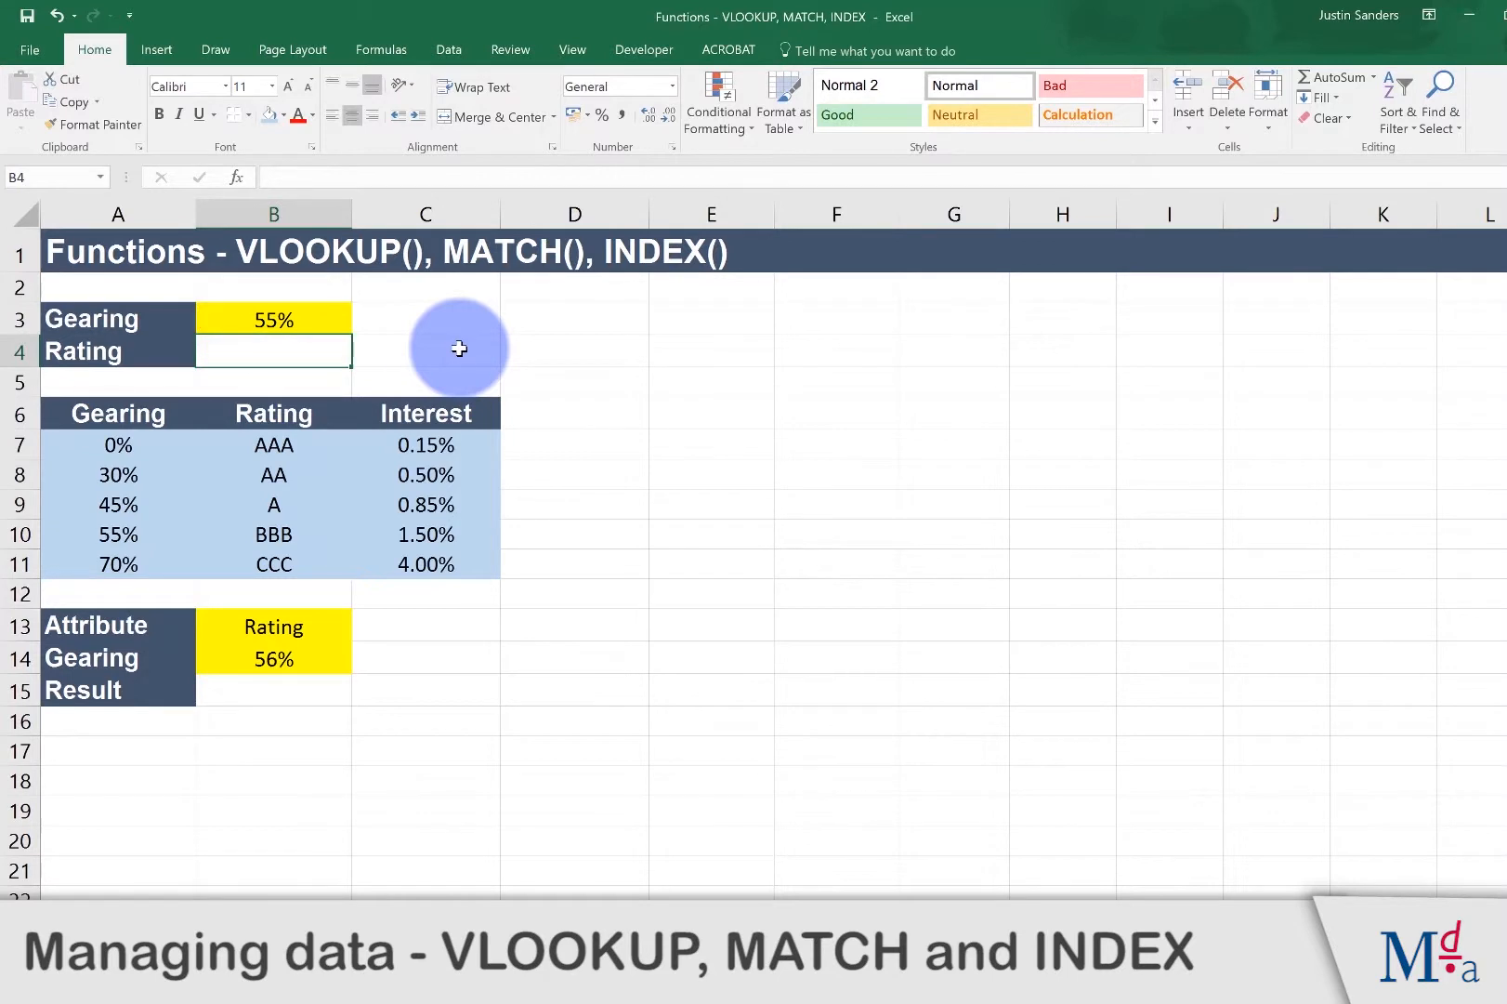
# Step: Enter =VLOOKUP(B3,A7:C11,2,FALSE) in B4 to return the exact-match rating for the gearing in B3
pyautogui.write('=')
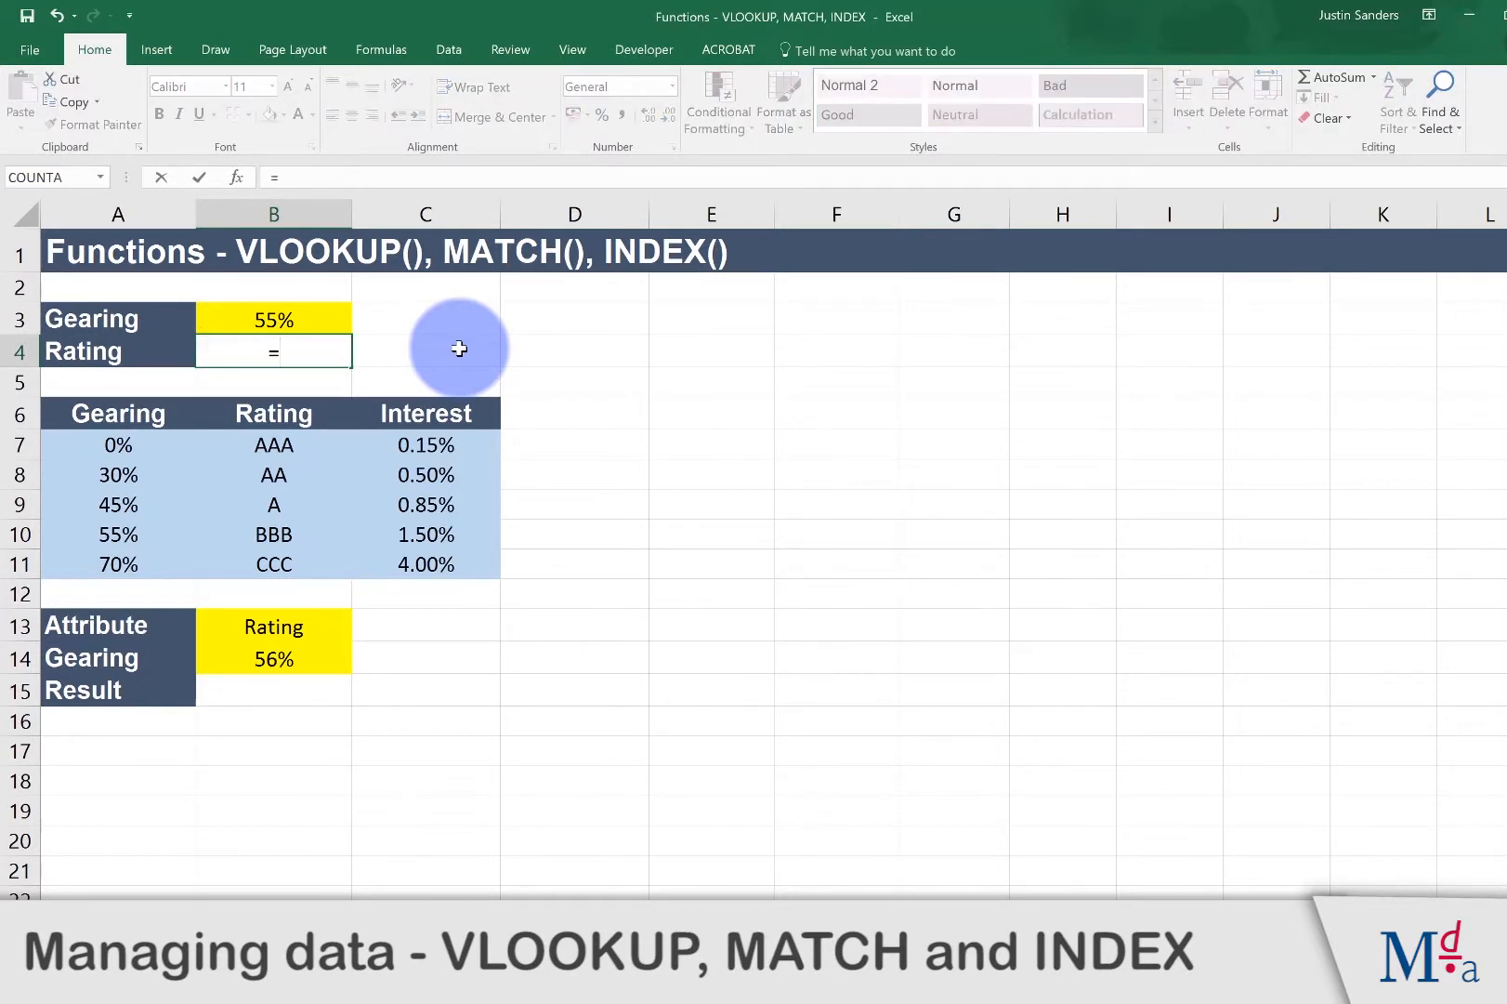
pyautogui.write('vlook')
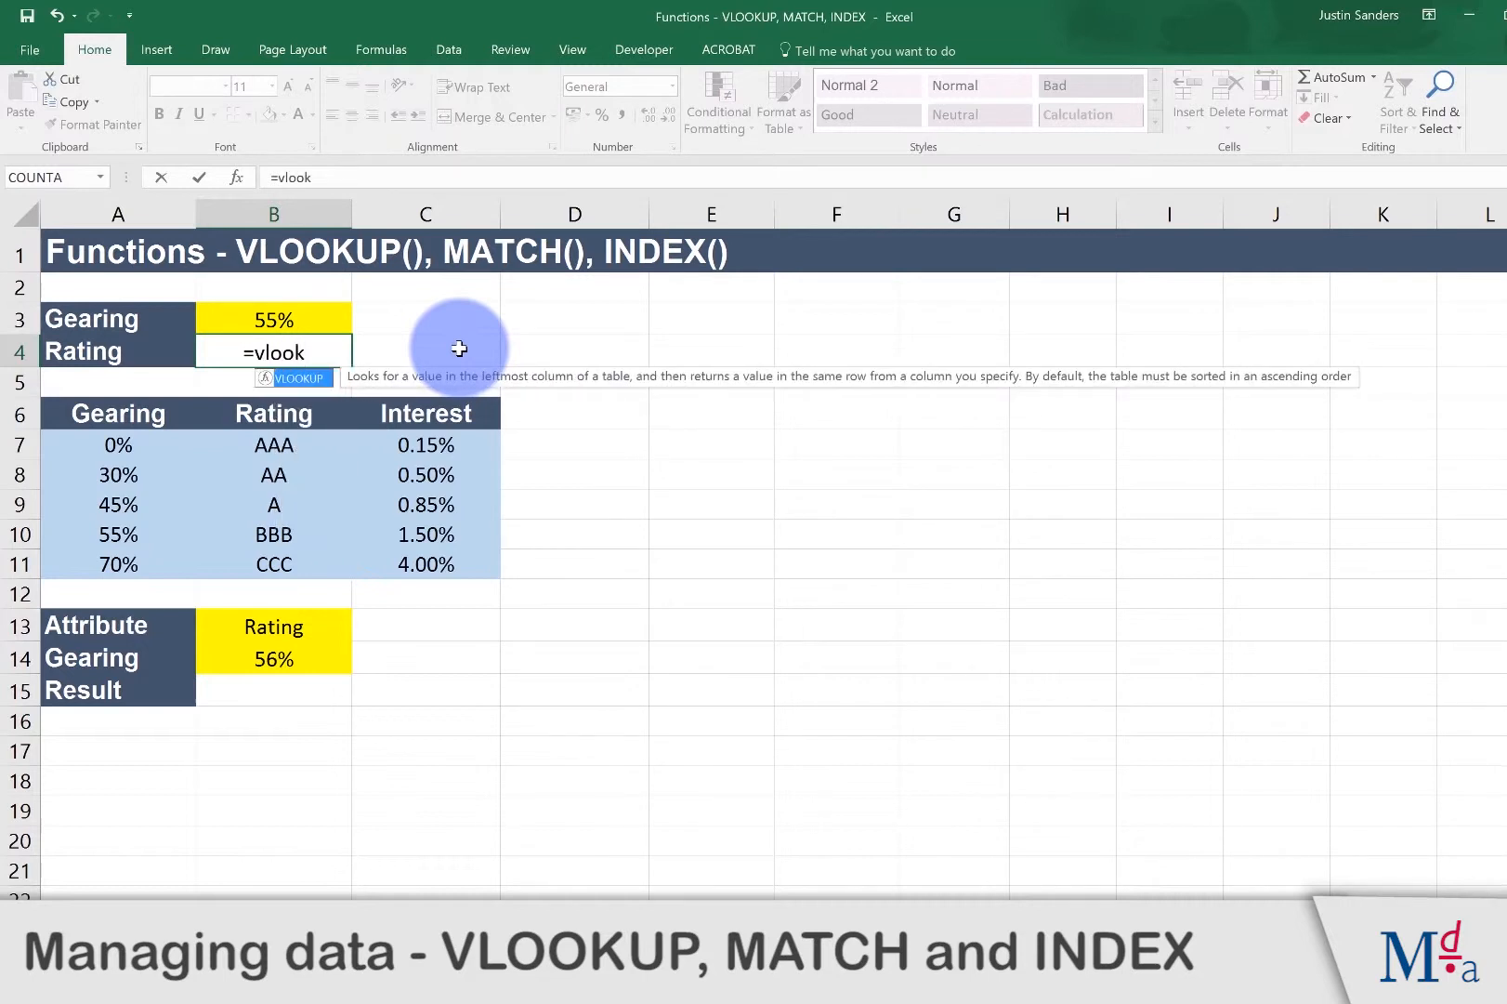
pyautogui.press('Tab')
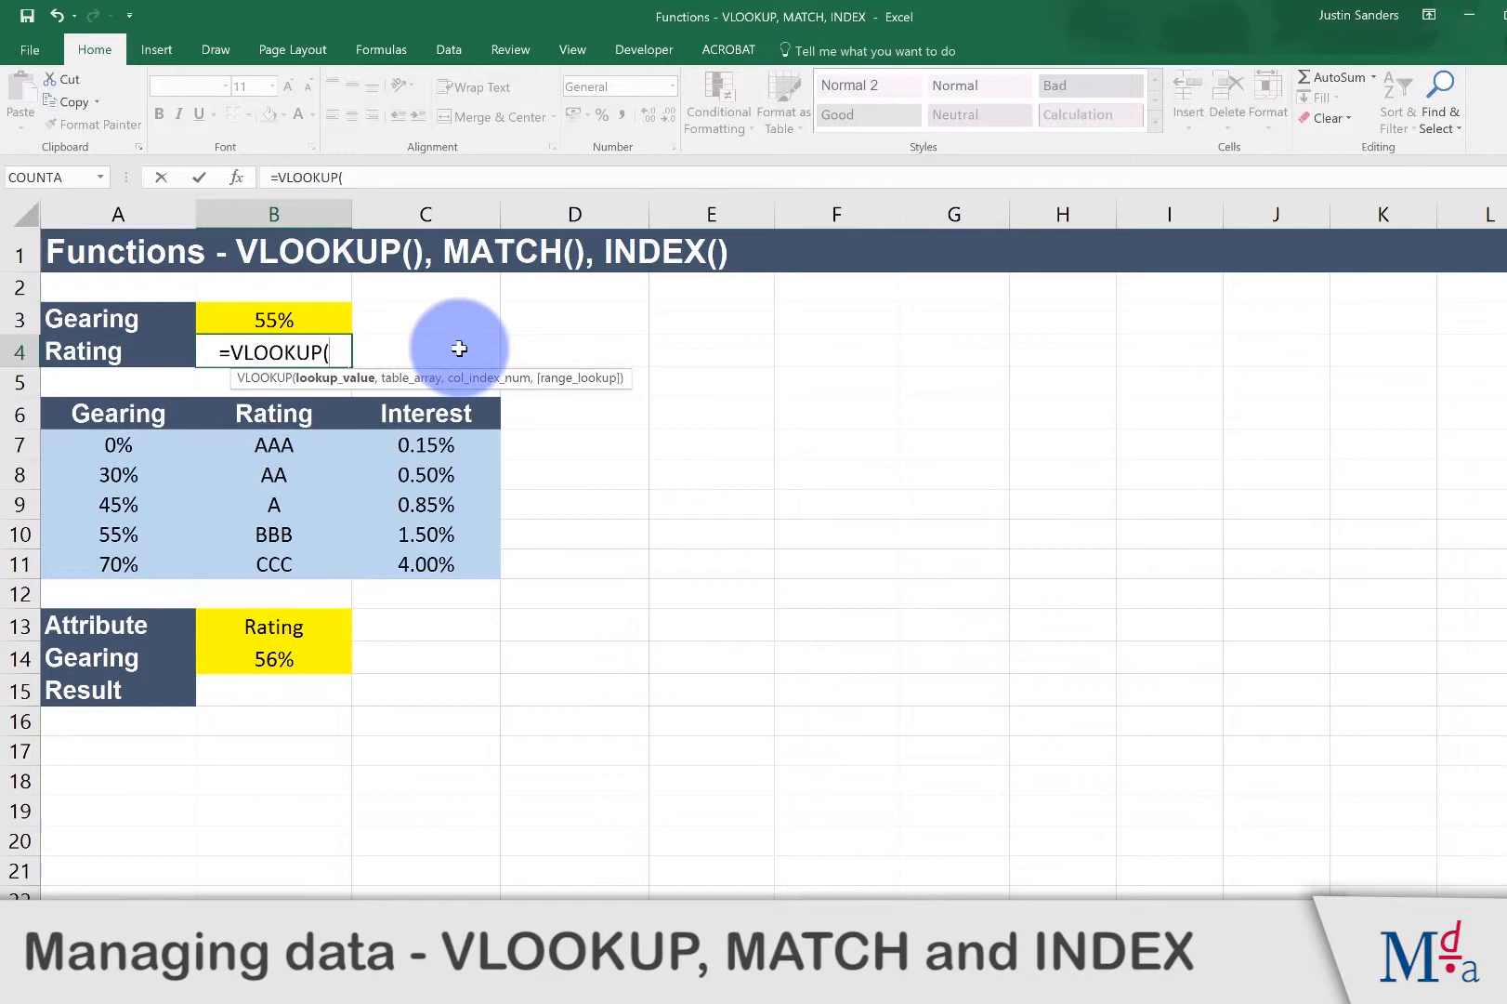
pyautogui.click(308, 319)
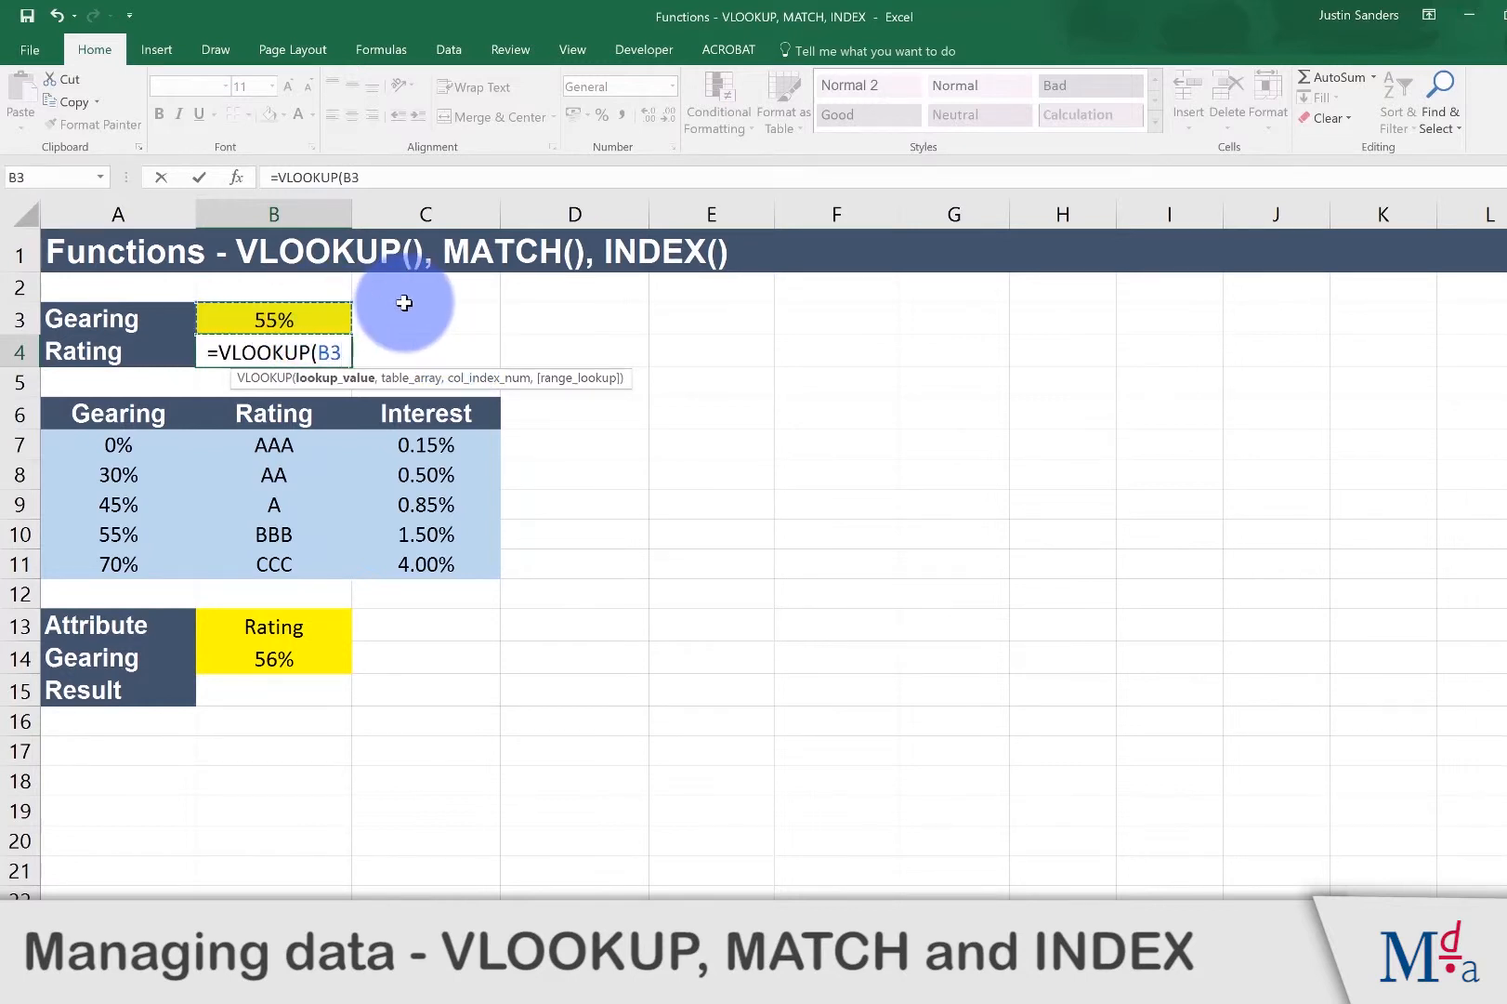
pyautogui.write(',')
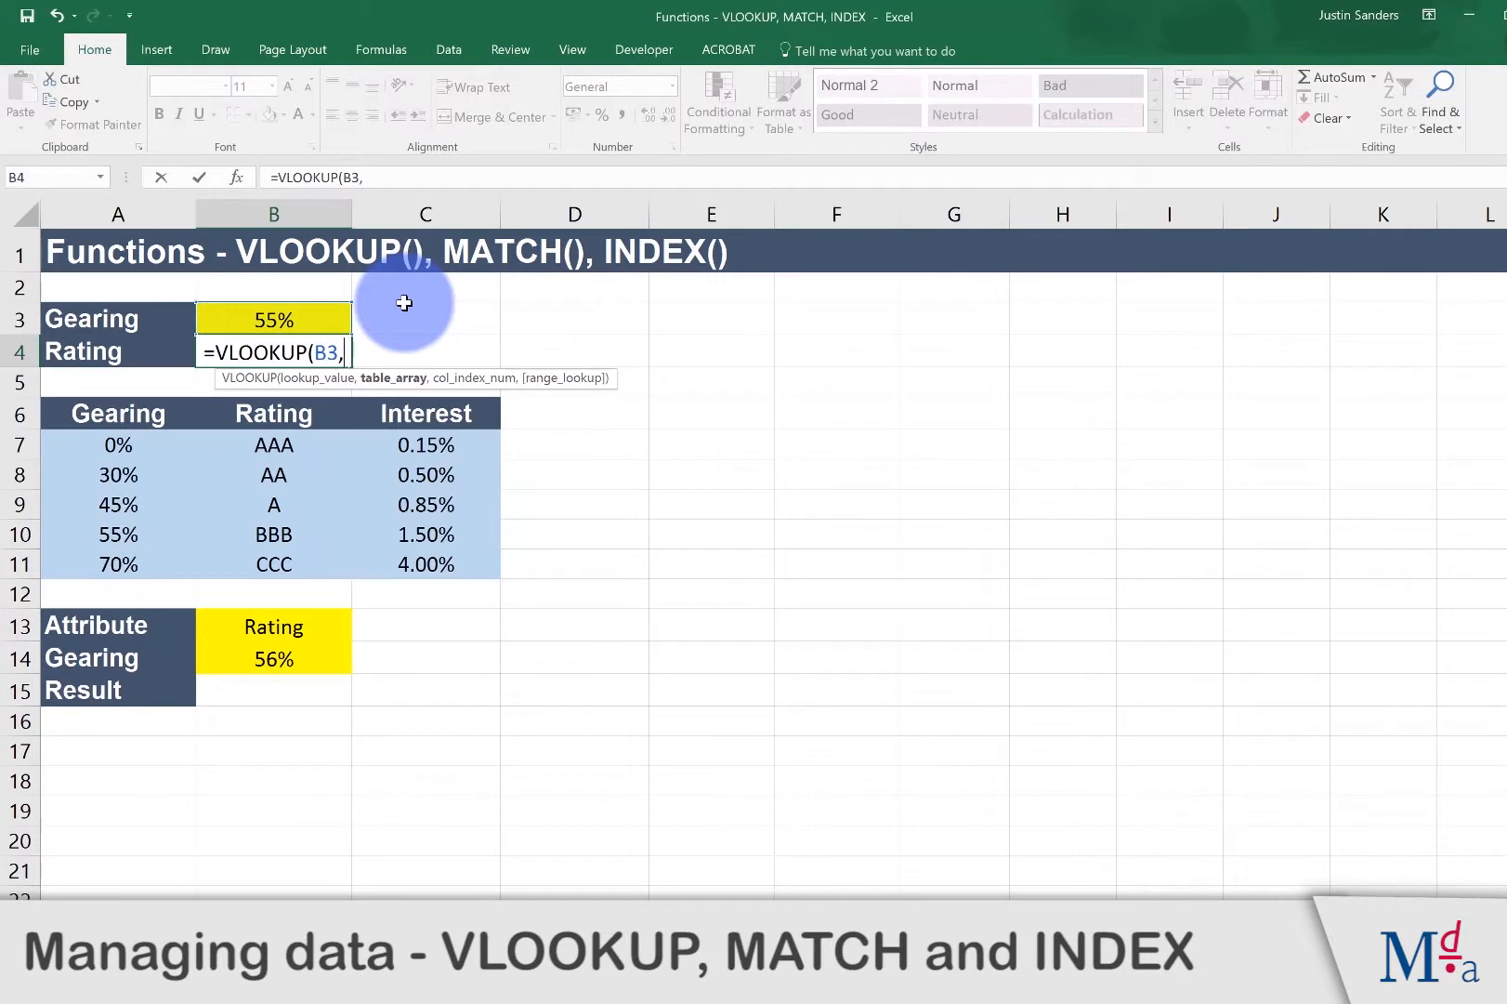
pyautogui.click(120, 438)
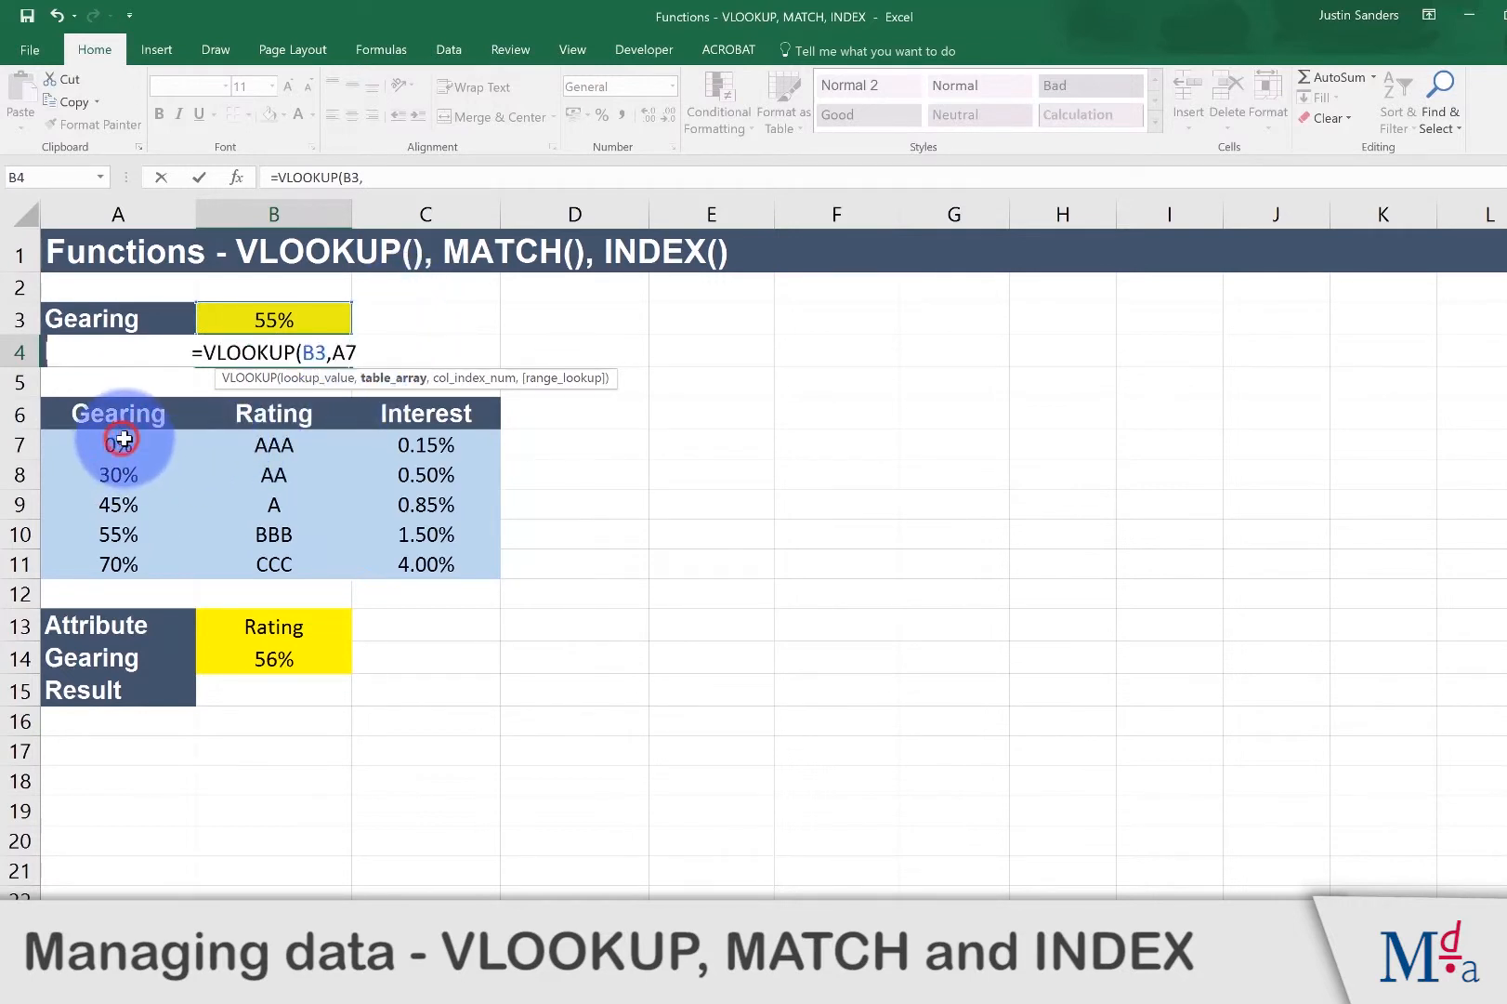
pyautogui.moveTo(176, 446); pyautogui.dragTo(438, 560)
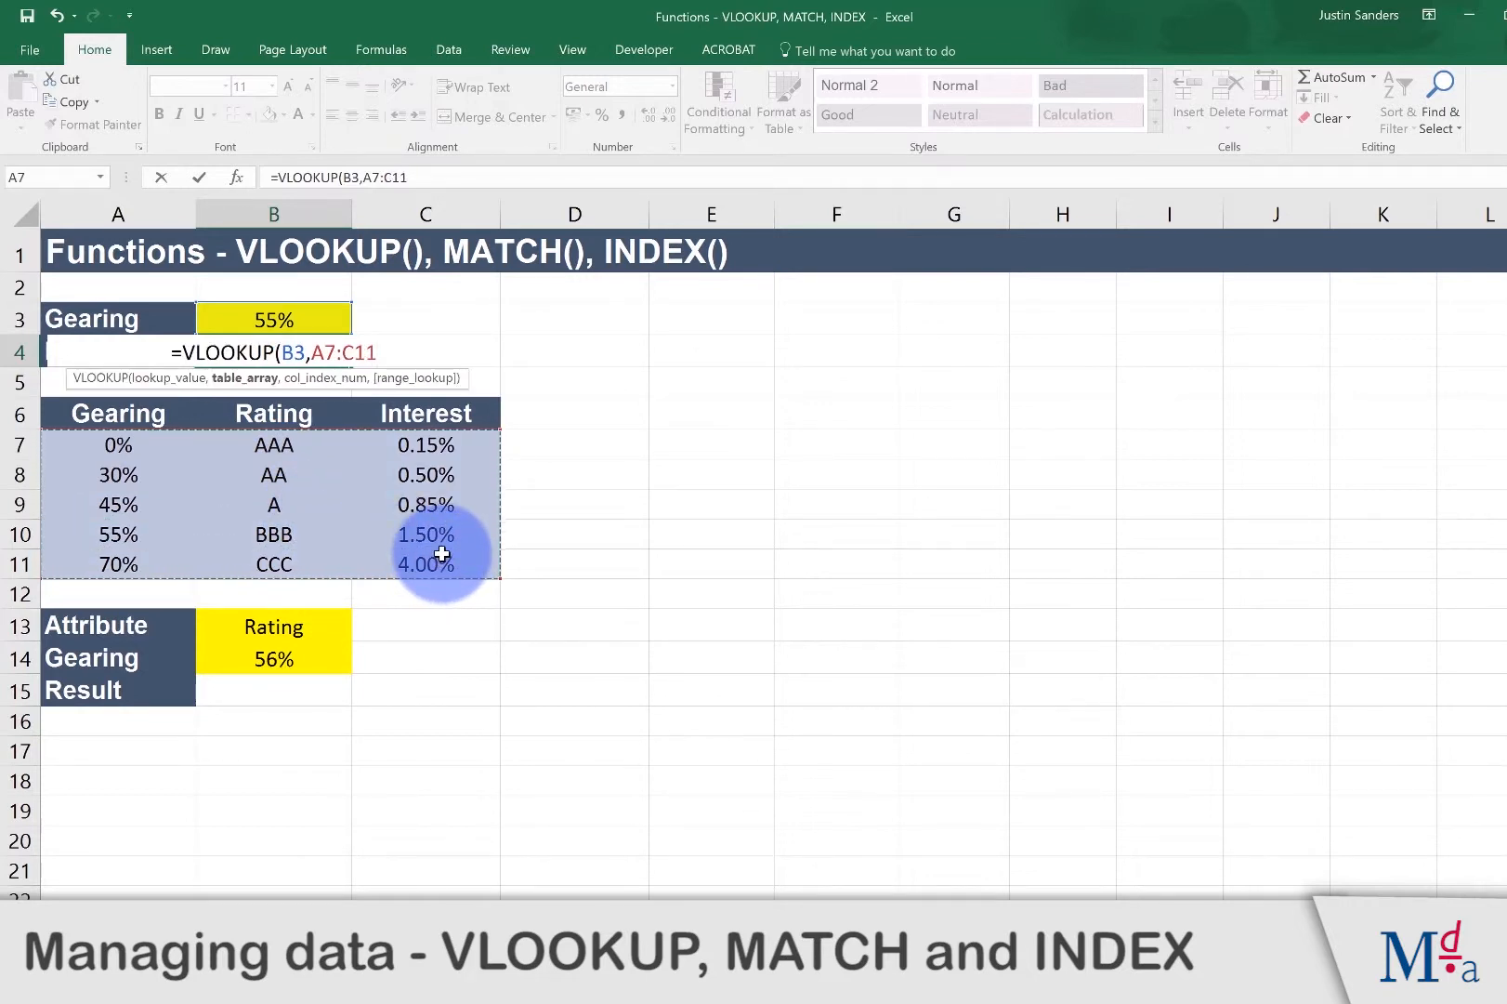
pyautogui.write(',')
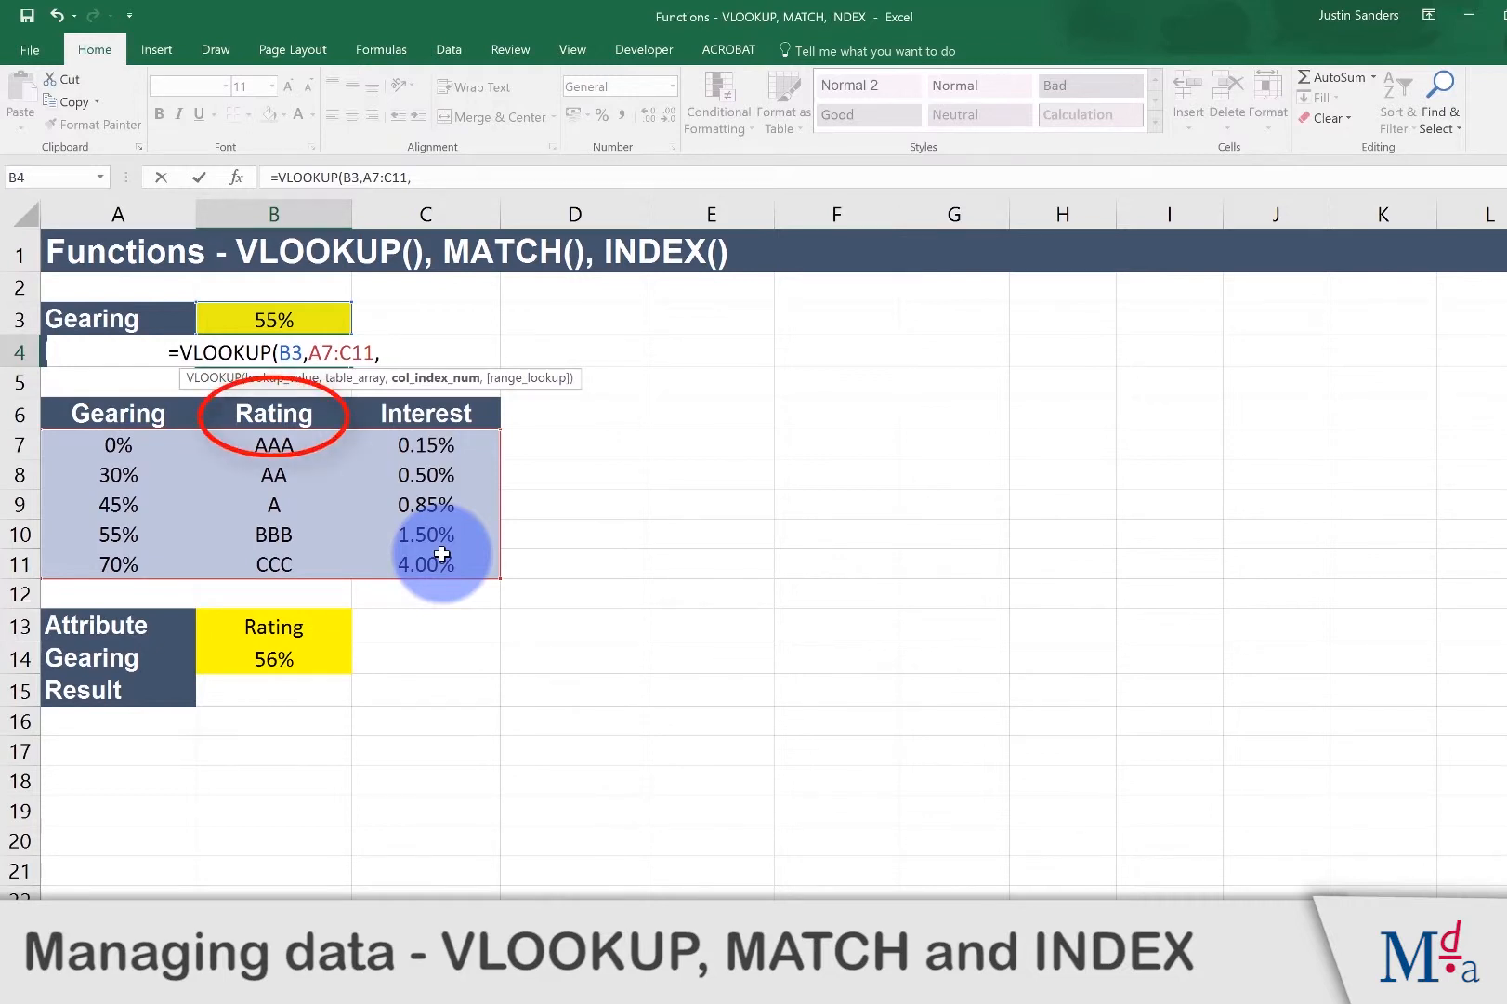
pyautogui.write('2')
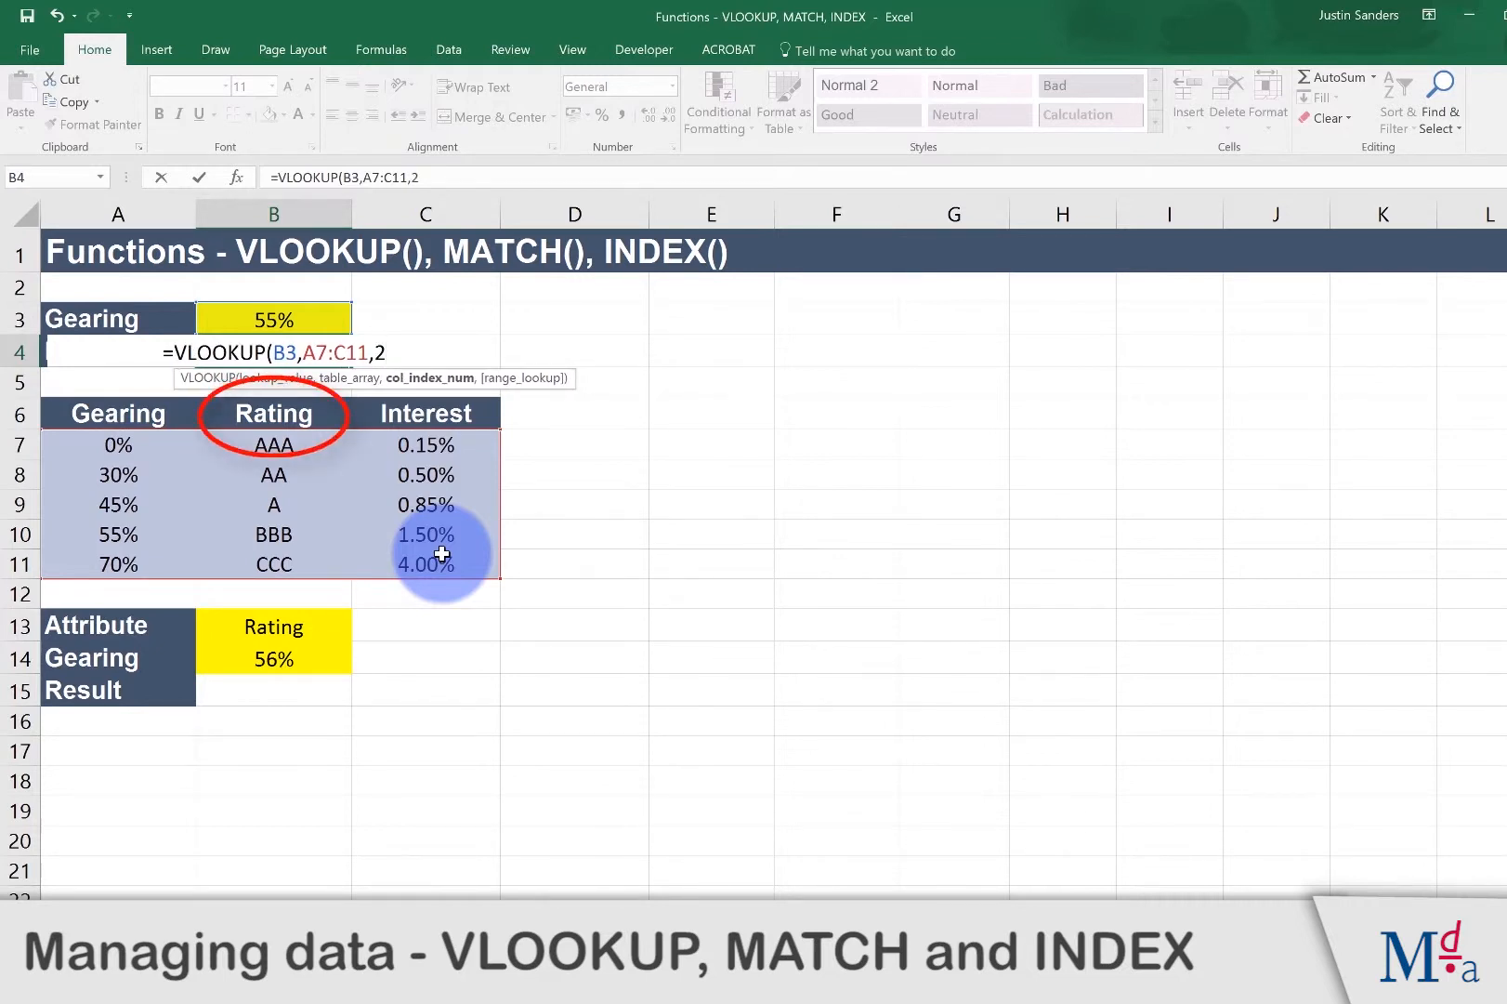
pyautogui.write(',')
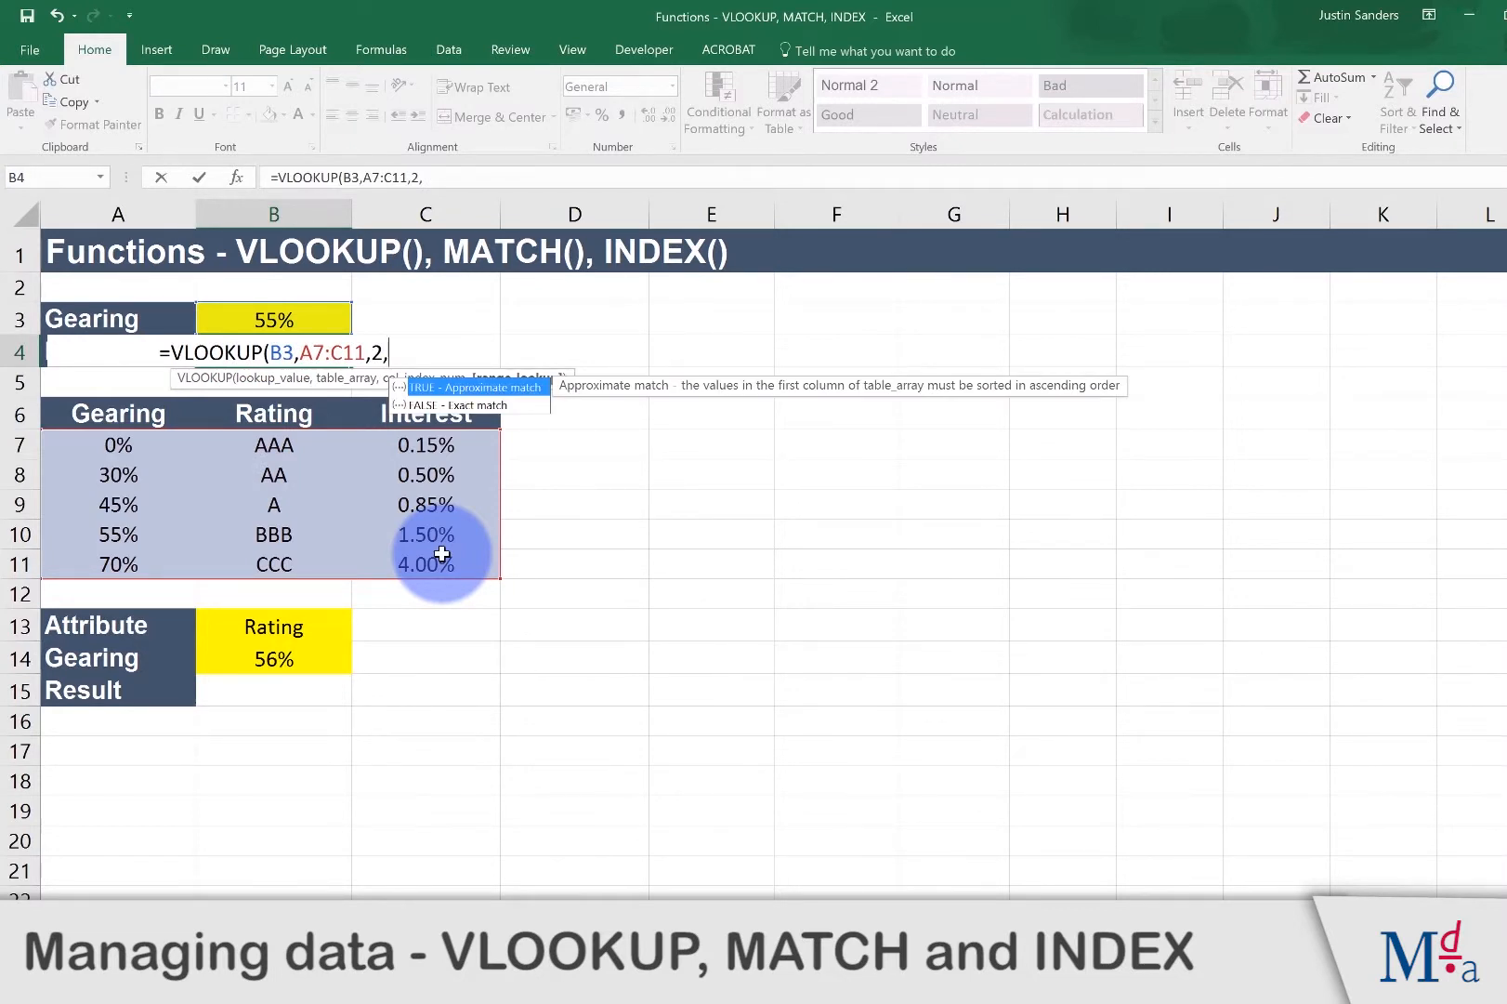
pyautogui.press('Down')
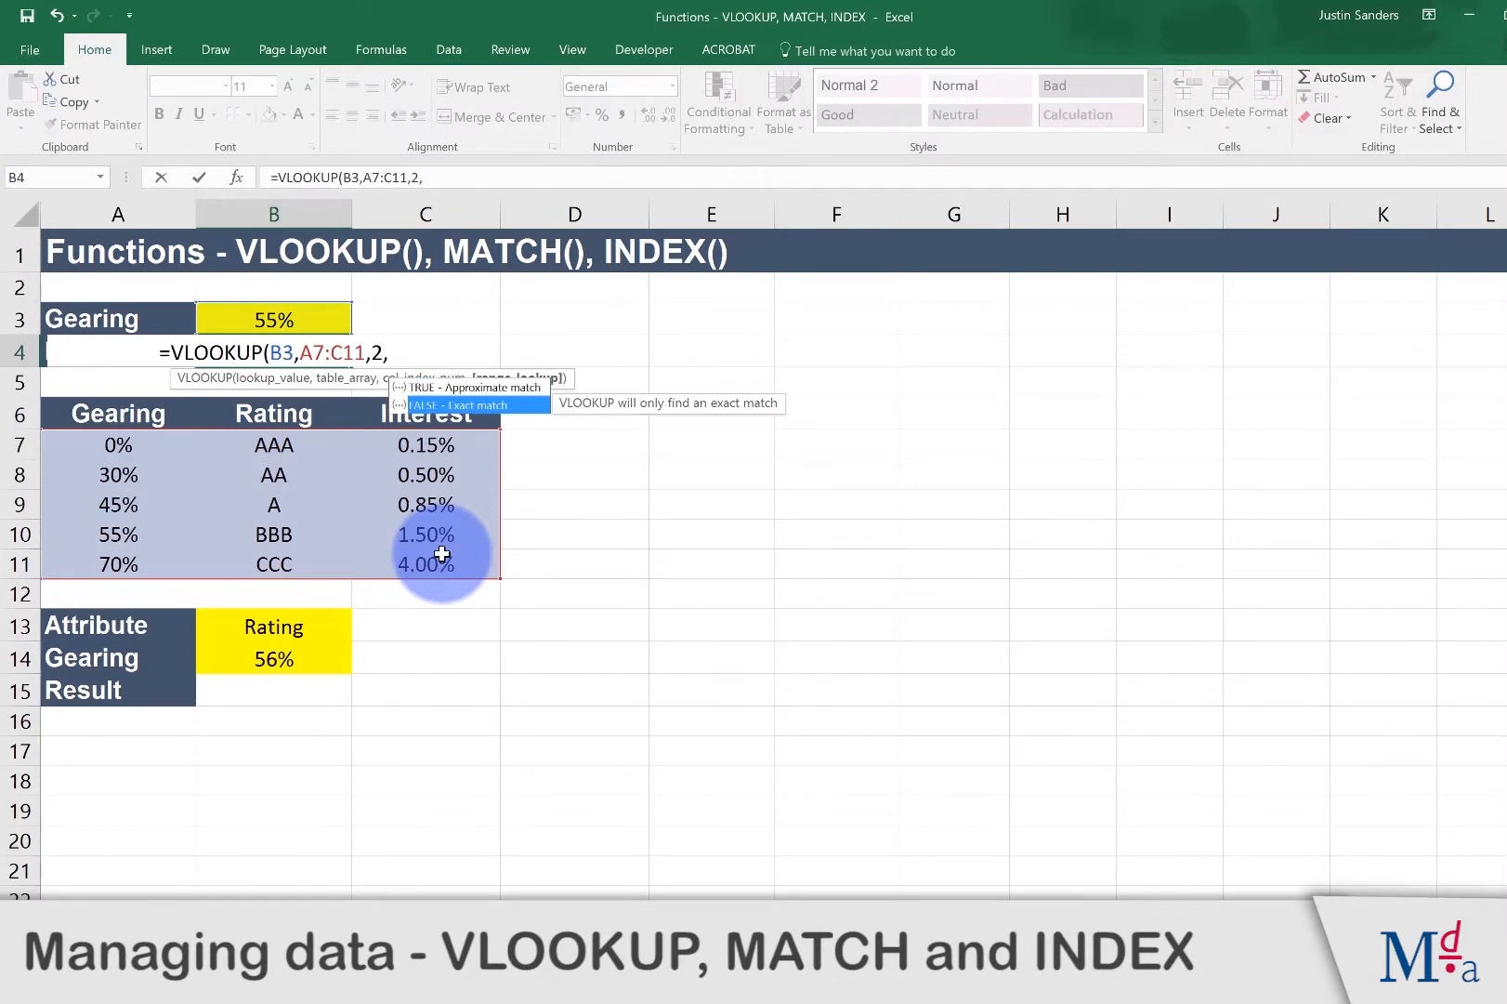
pyautogui.press('Tab')
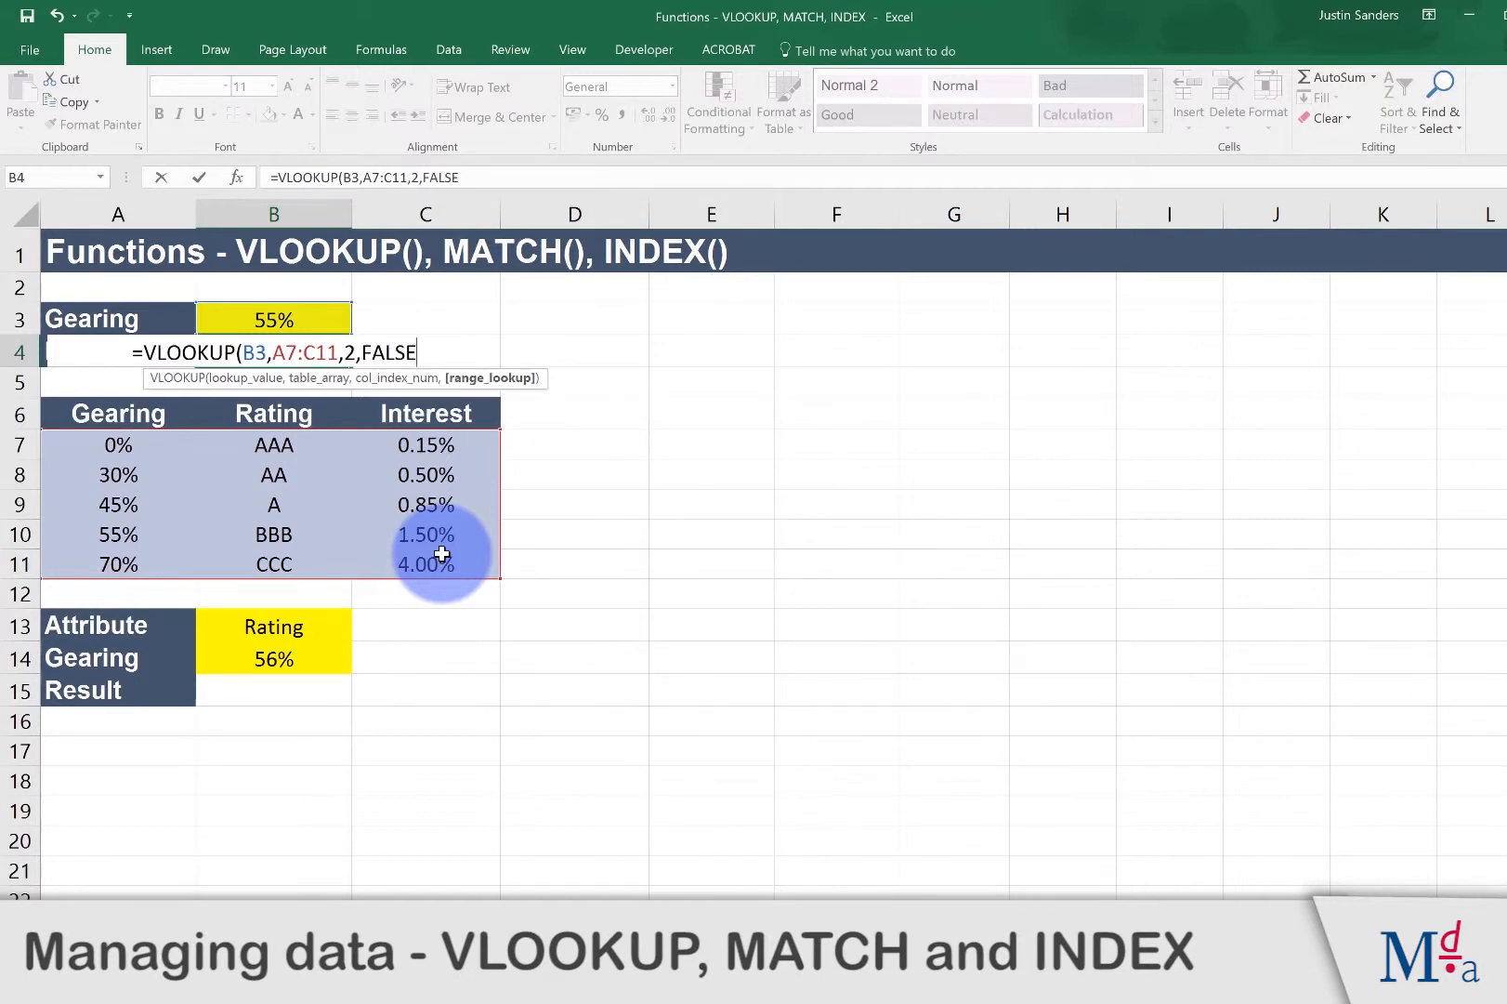
pyautogui.write(')')
pyautogui.press('Return')
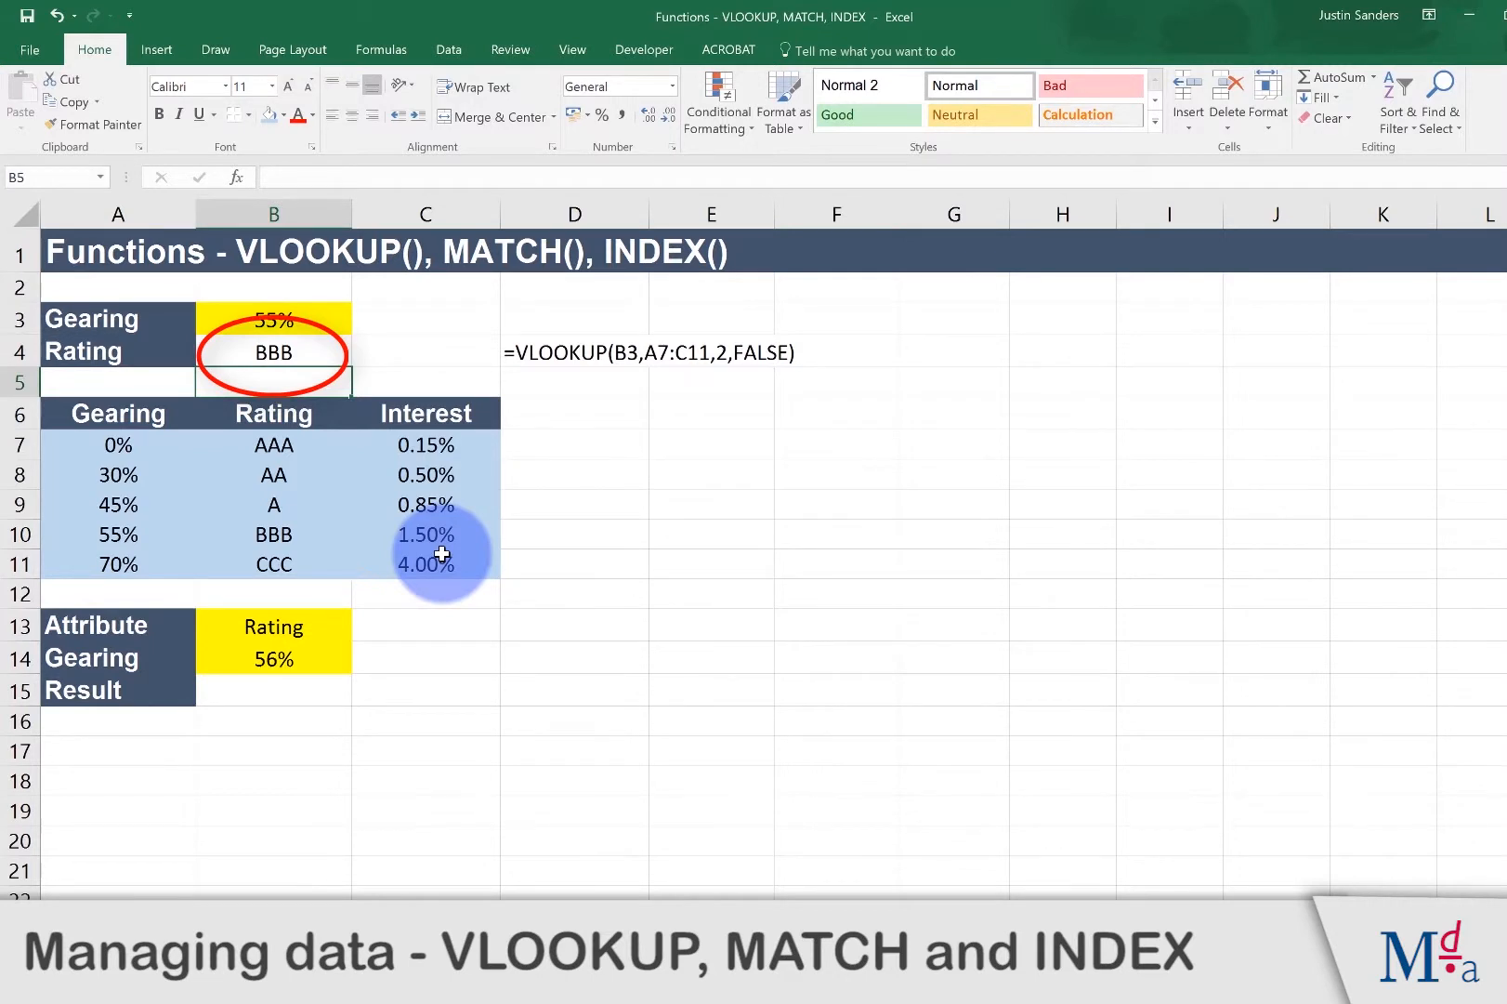
# Step: Set the Gearing value in B3 to 56%
pyautogui.press('Up')
pyautogui.press('Up')
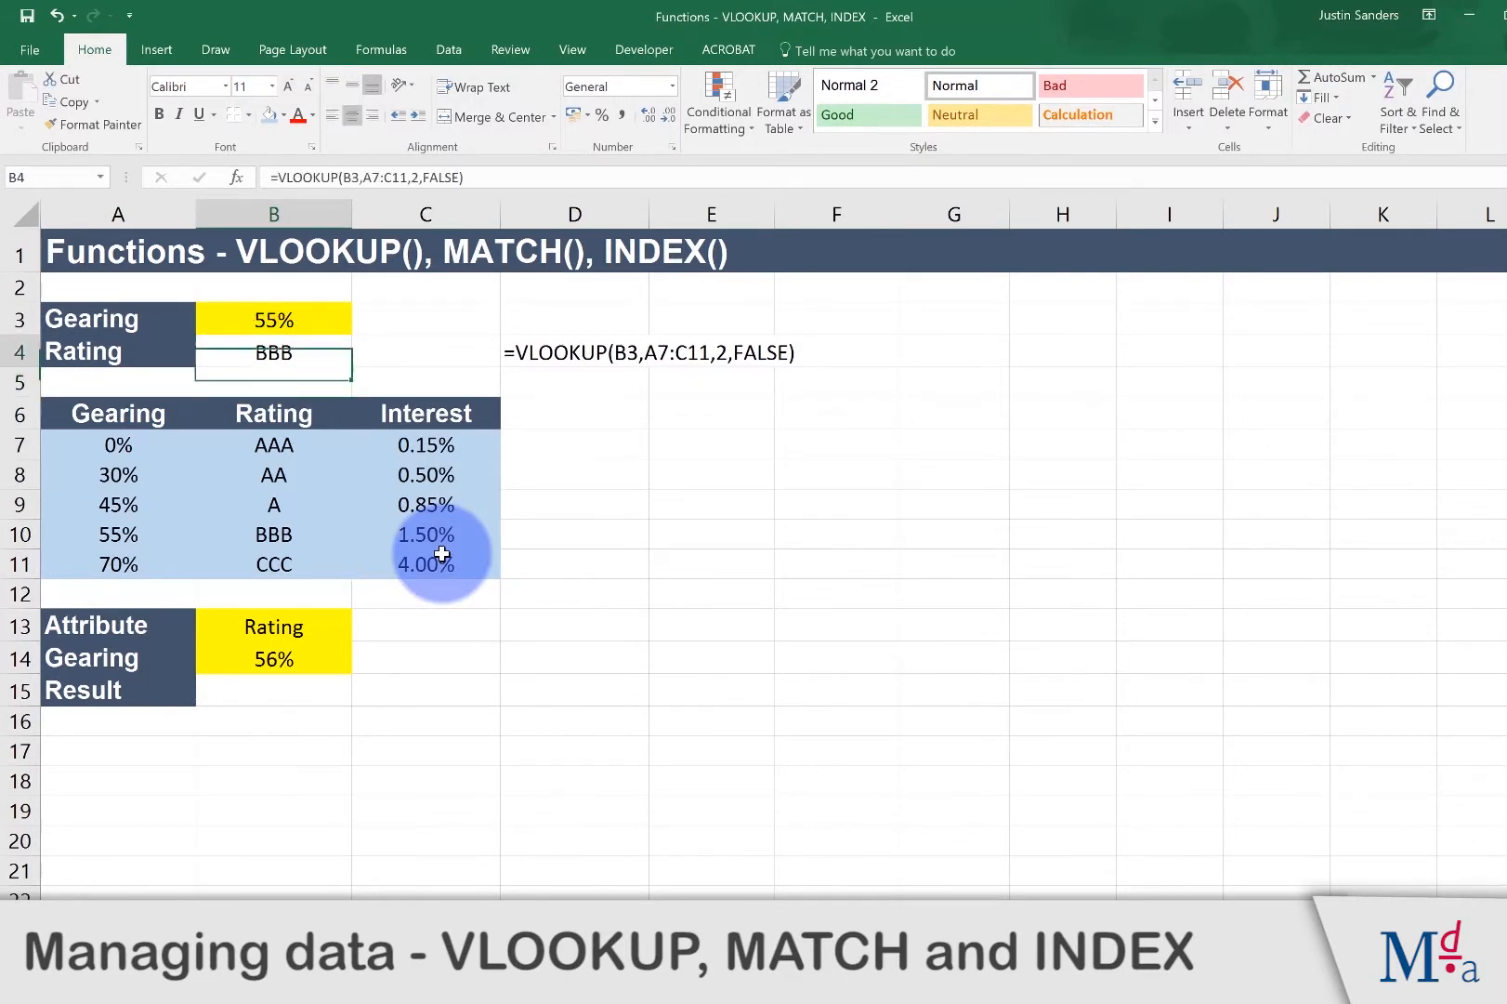
pyautogui.write('56')
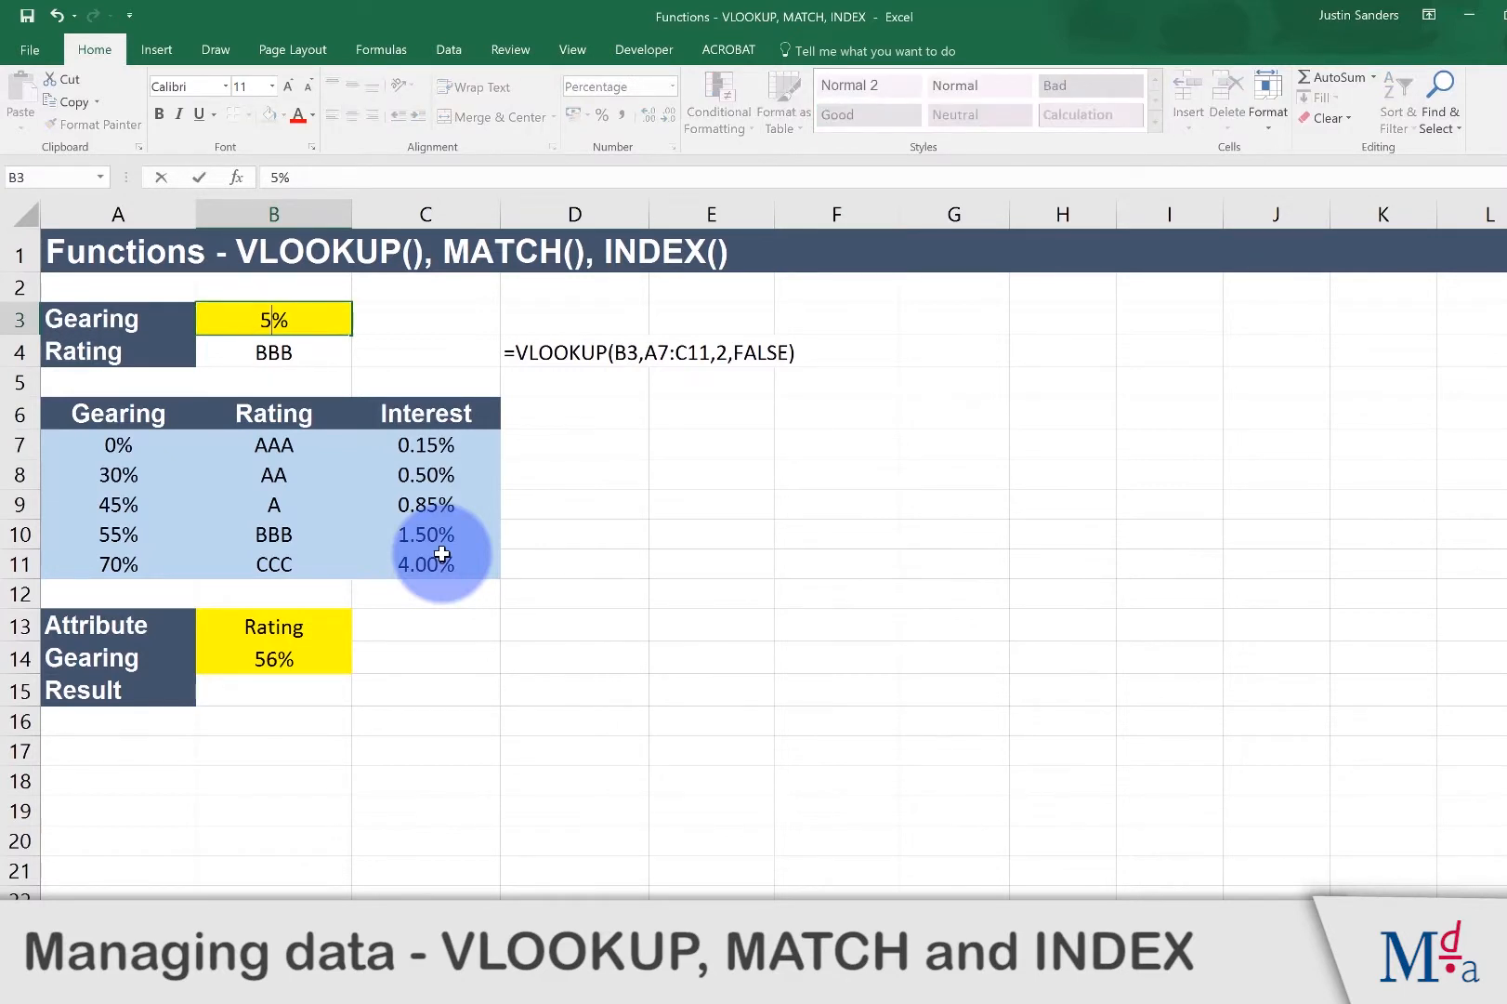
pyautogui.press('Return')
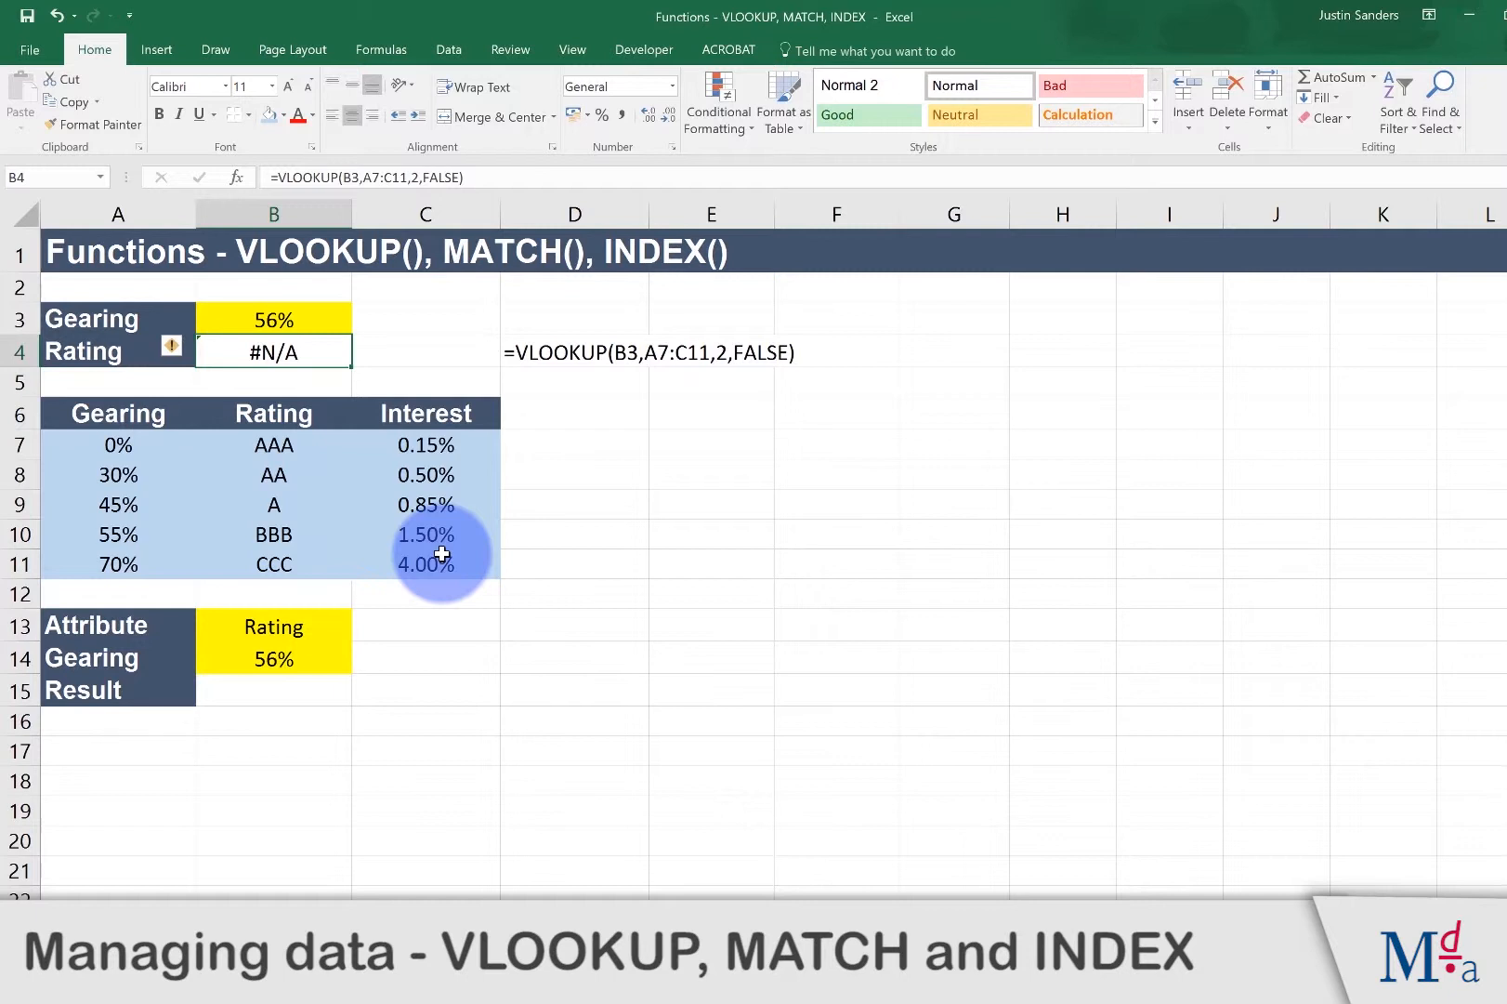
# Step: Change the VLOOKUP formula's range_lookup argument in B4 to TRUE for an approximate match
pyautogui.press('F2')
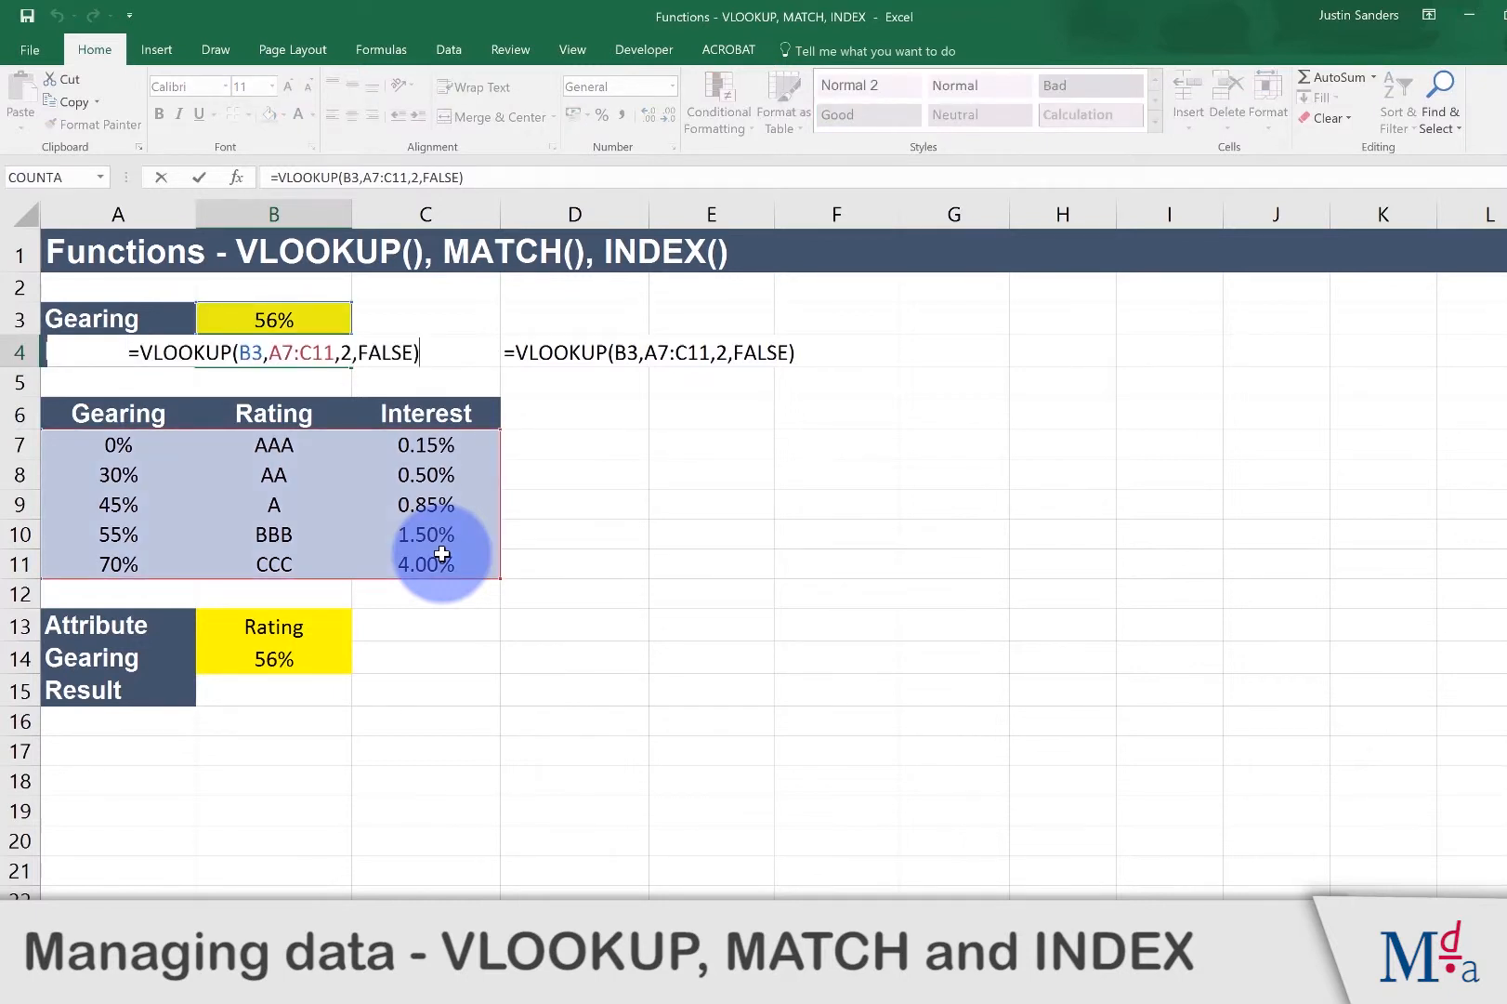
pyautogui.press('Left')
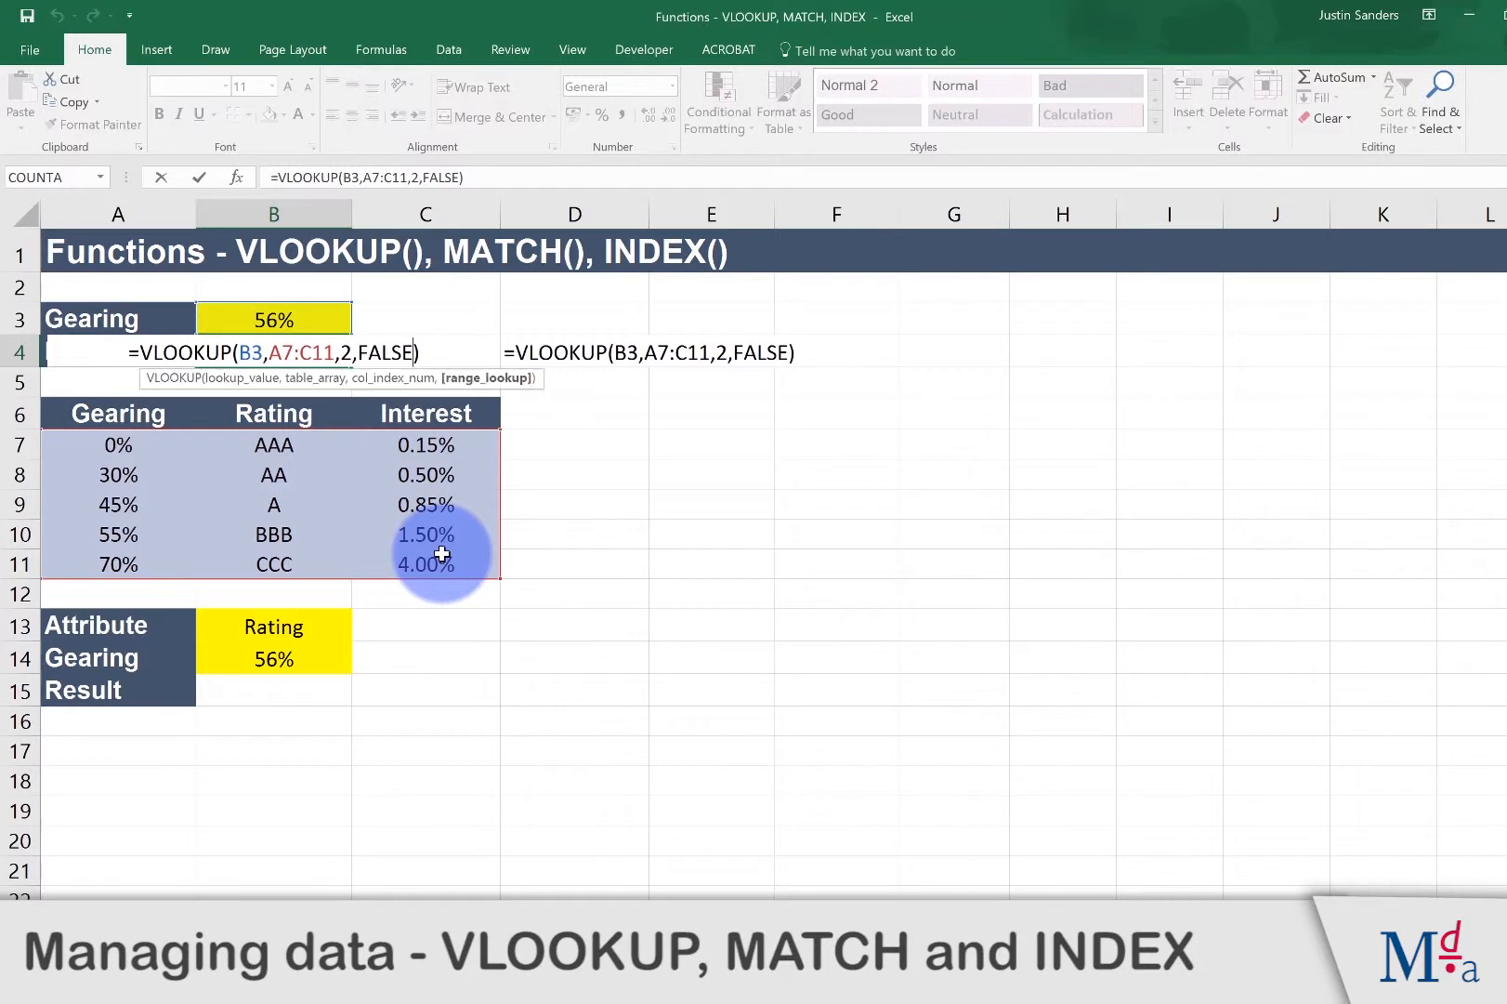
pyautogui.press('BackSpace')
pyautogui.press('BackSpace')
pyautogui.press('BackSpace')
pyautogui.press('BackSpace')
pyautogui.press('BackSpace')
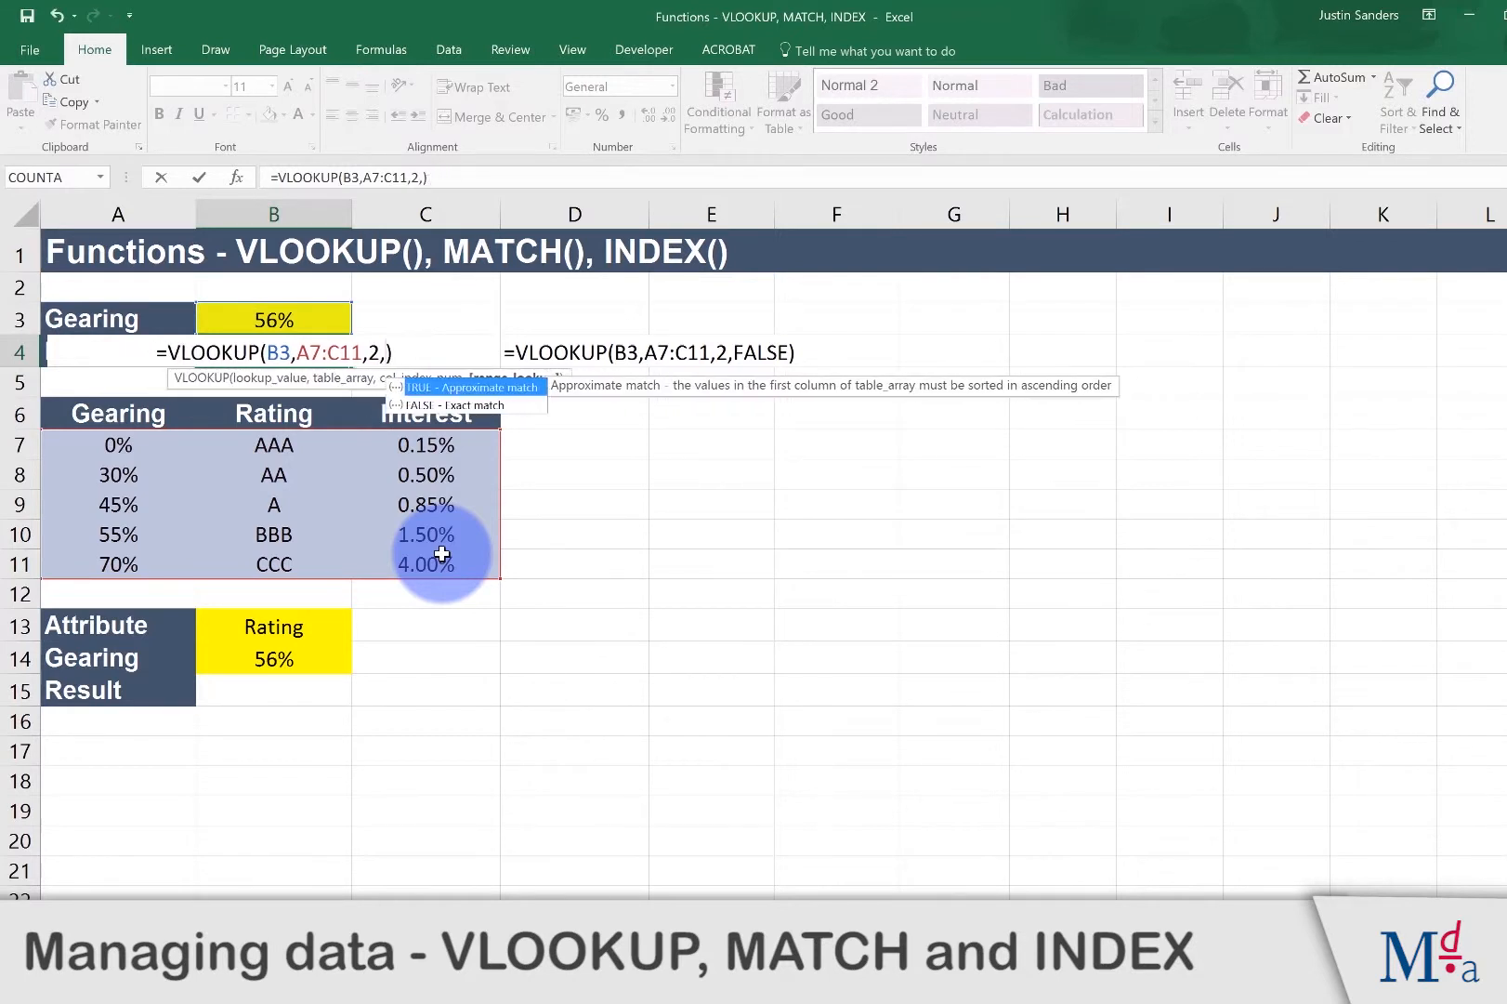
pyautogui.write('TRU')
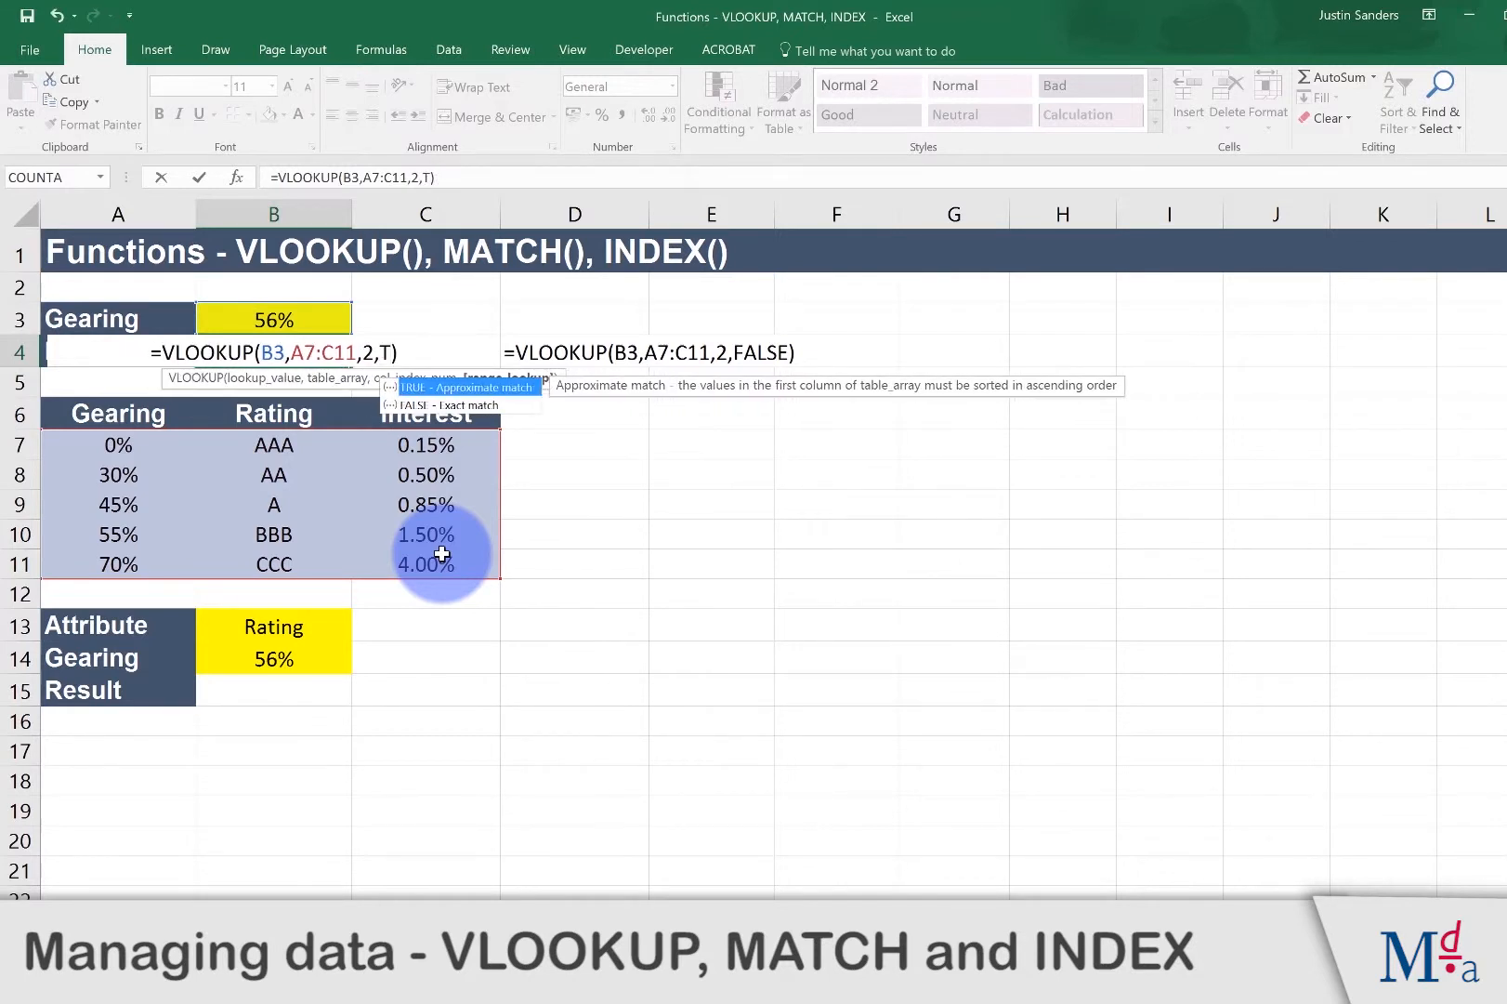
pyautogui.write('E')
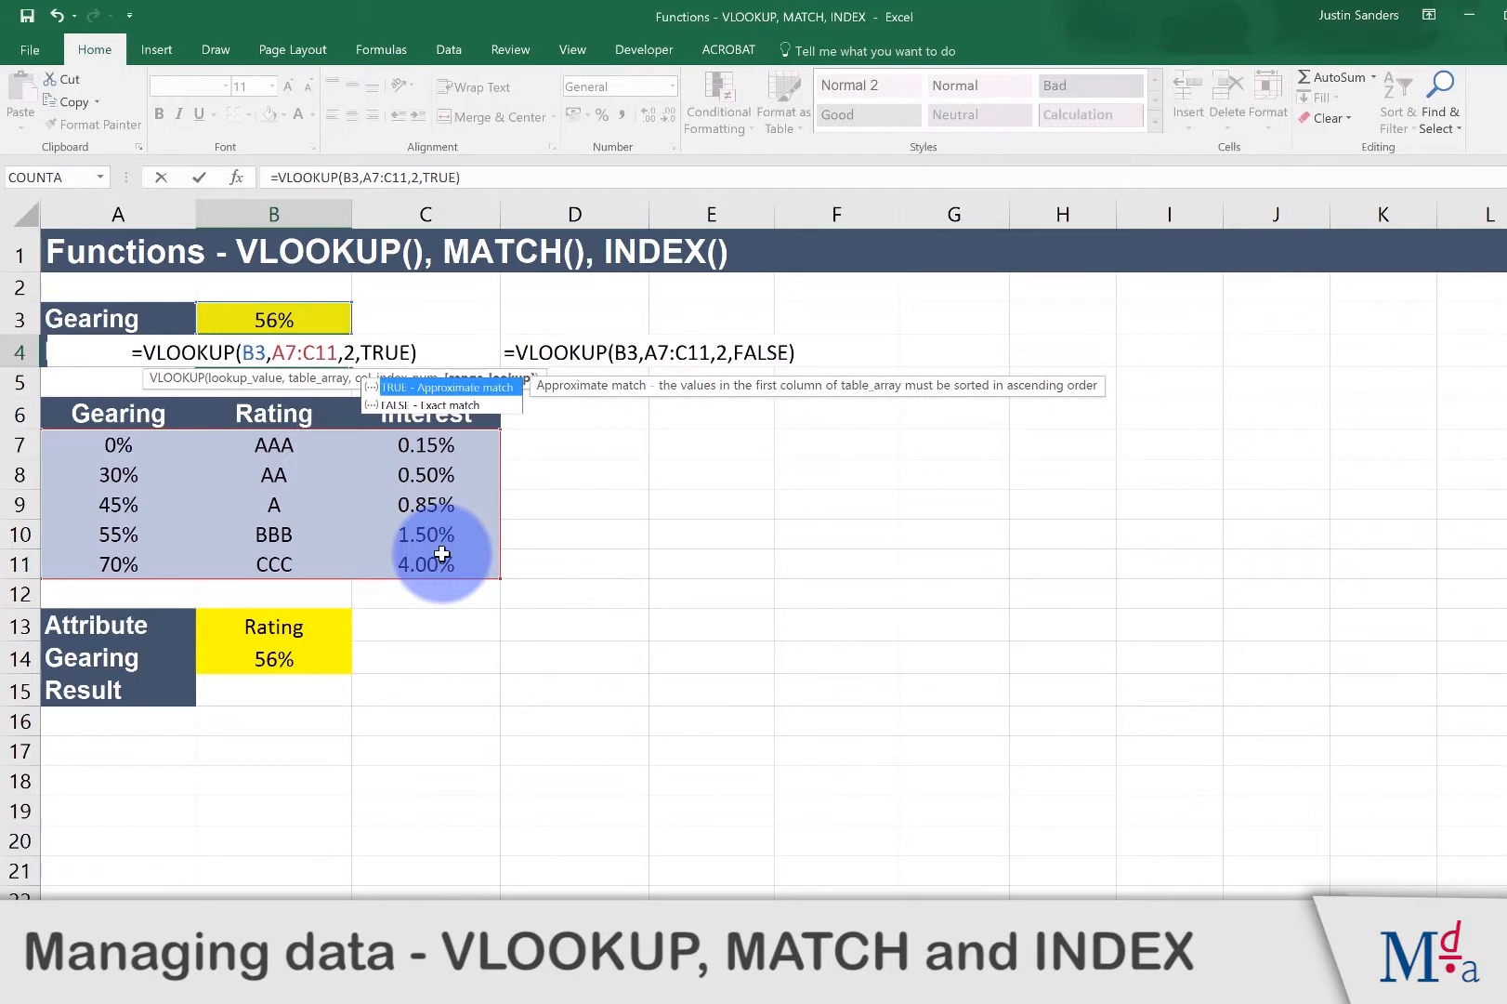
pyautogui.press('Return')
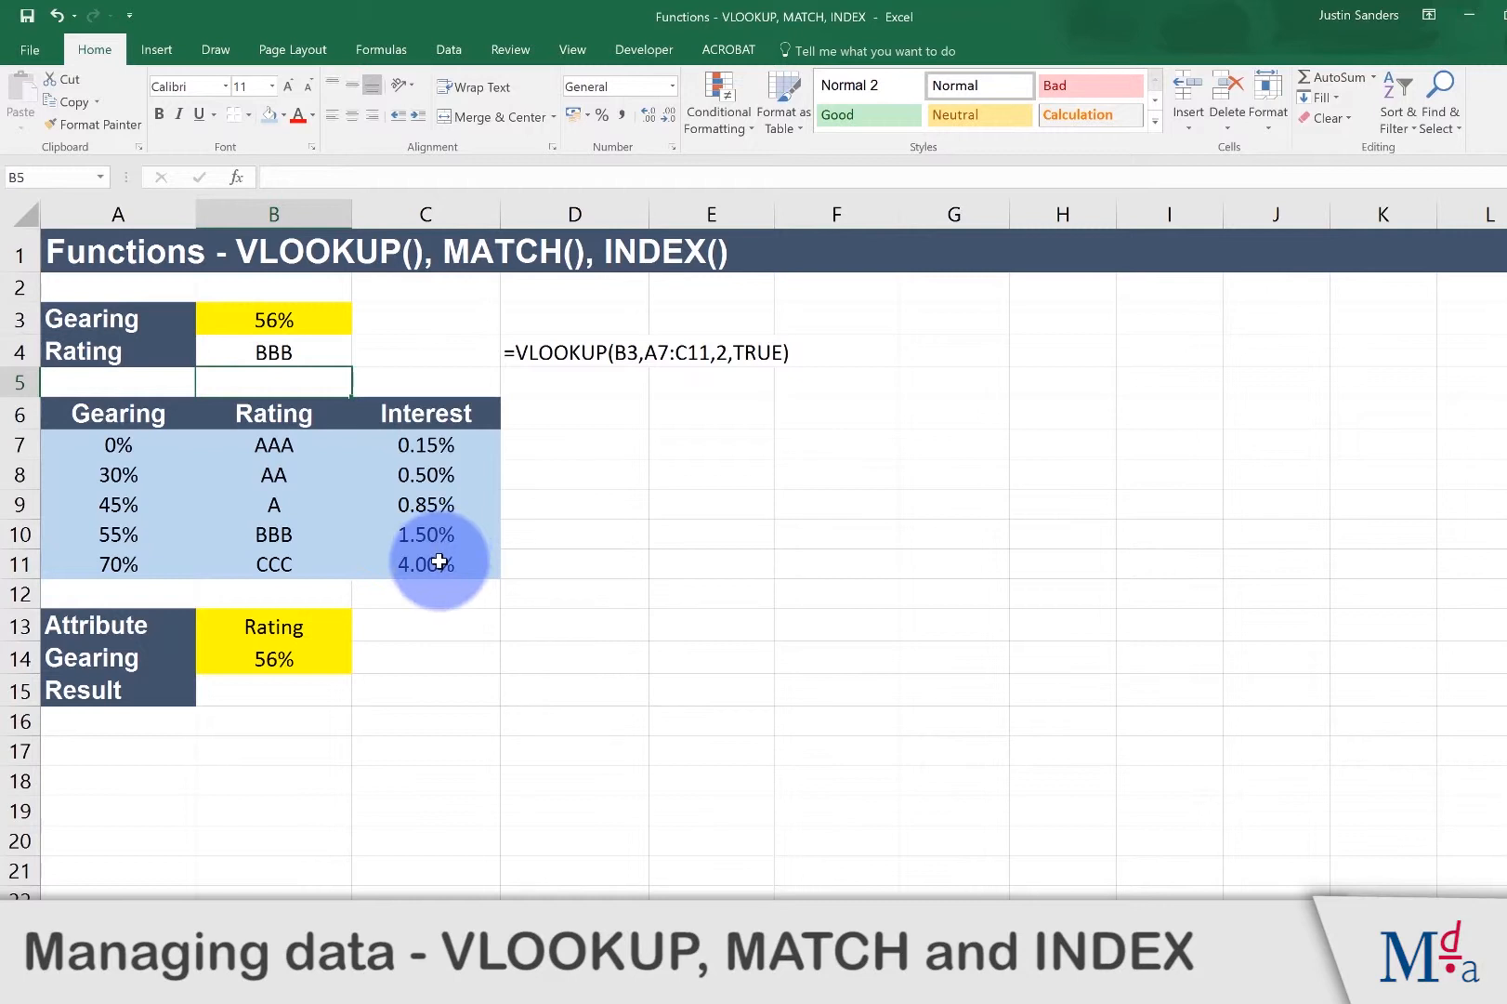
# Step: Enter =MATCH(B13,A6:C6,0) in C13 to find the attribute's column position among the table headers
pyautogui.click(433, 623)
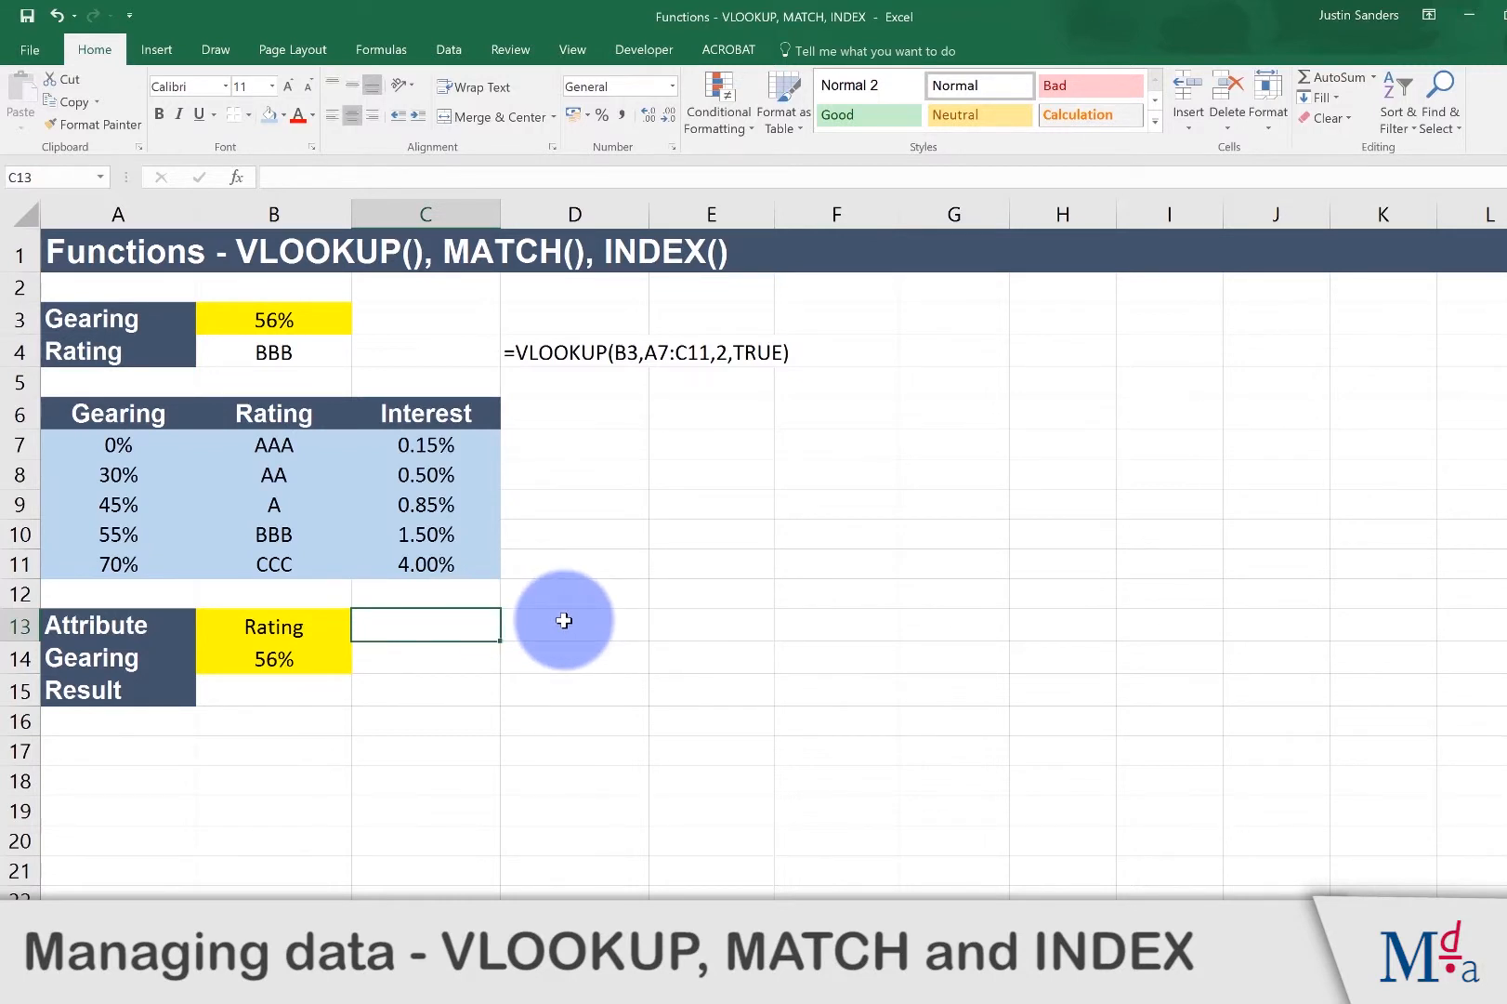
pyautogui.write('=m')
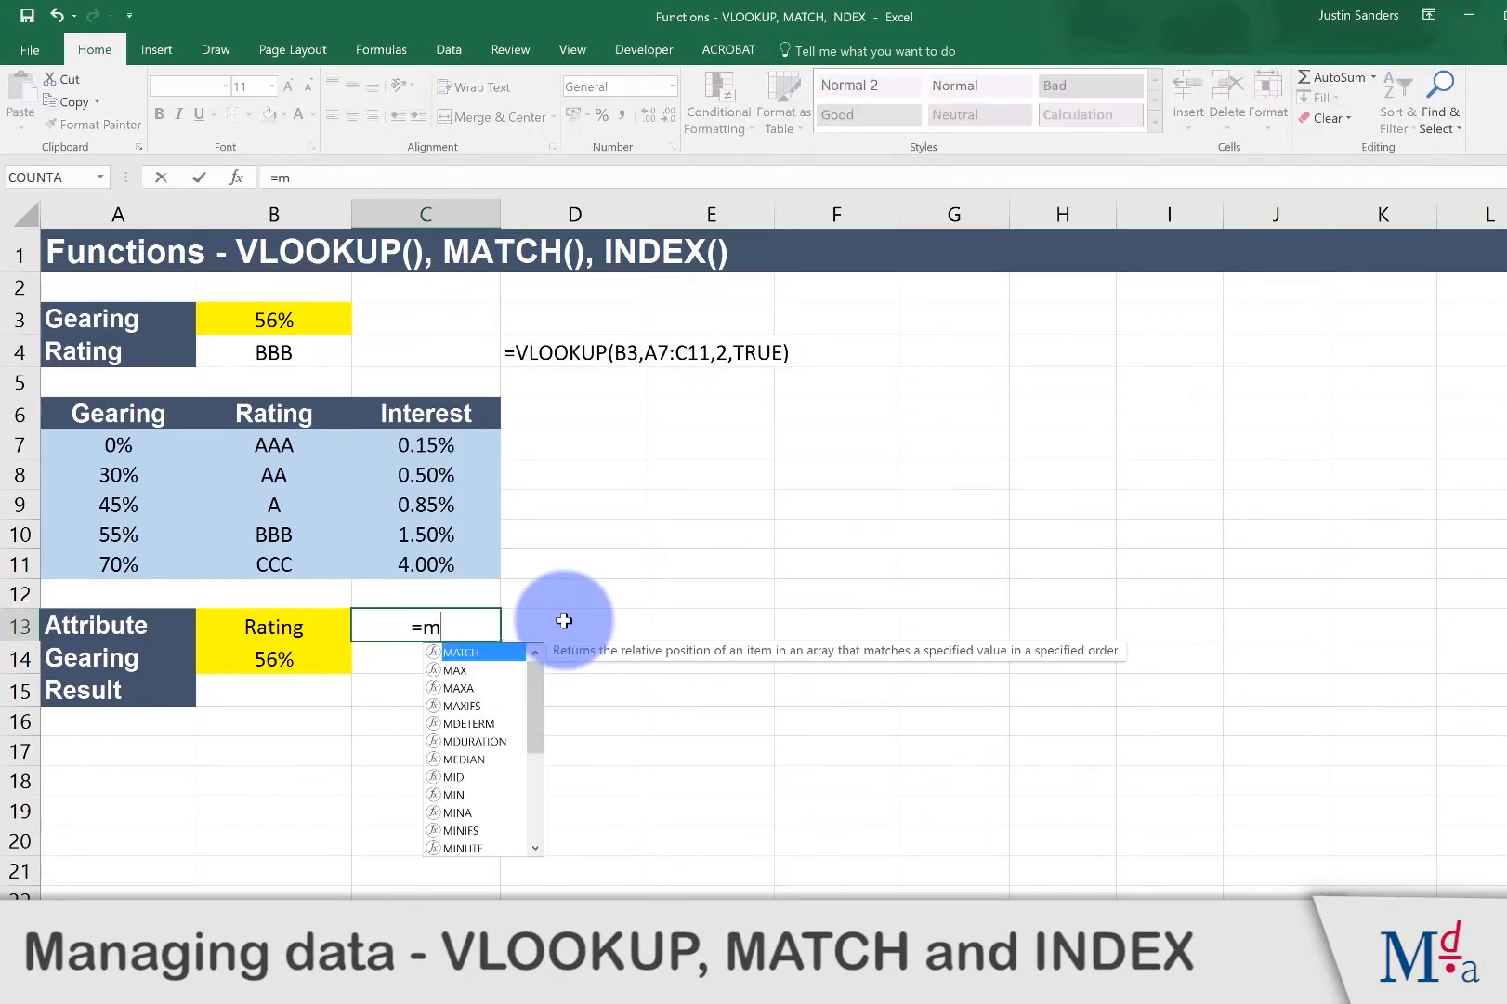
pyautogui.write('atch')
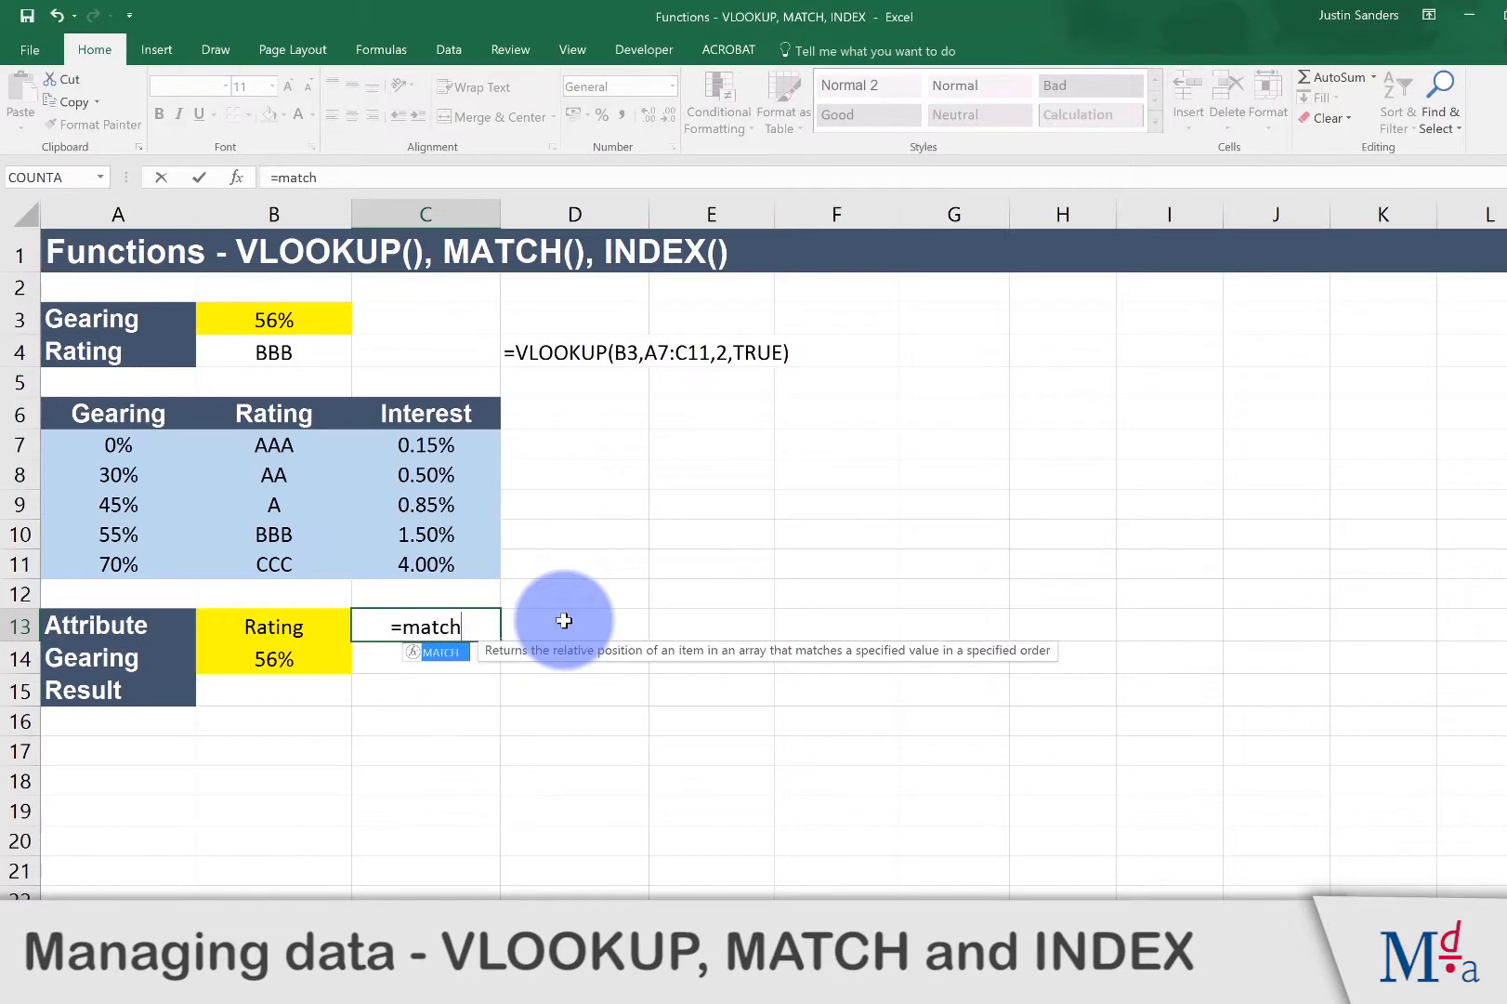
pyautogui.press('Tab')
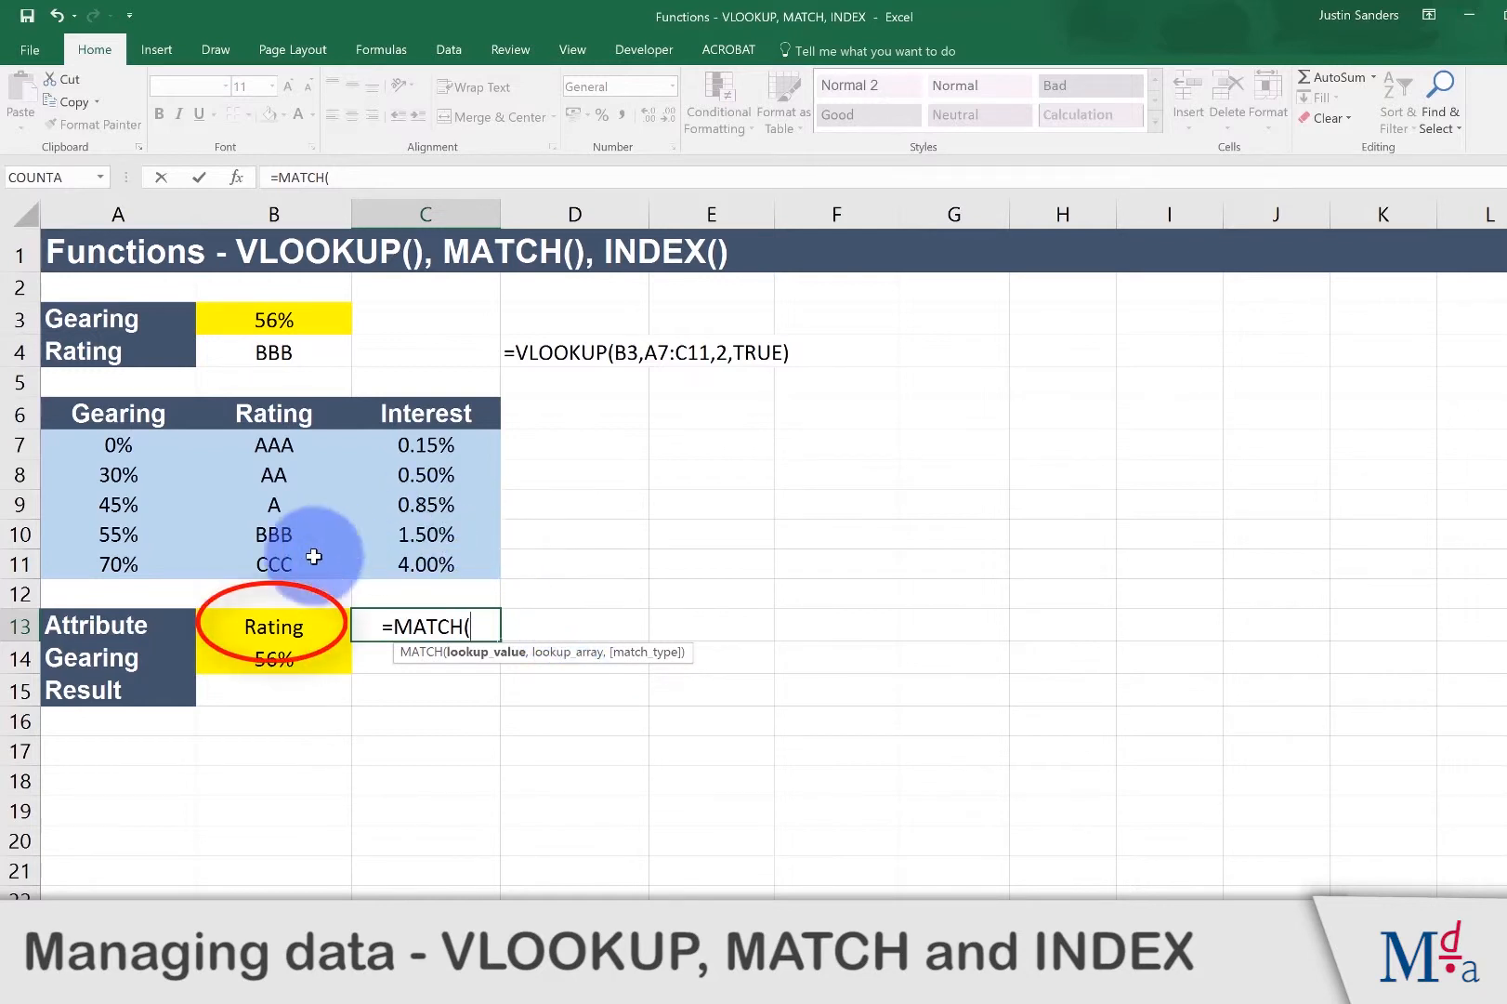
pyautogui.click(276, 627)
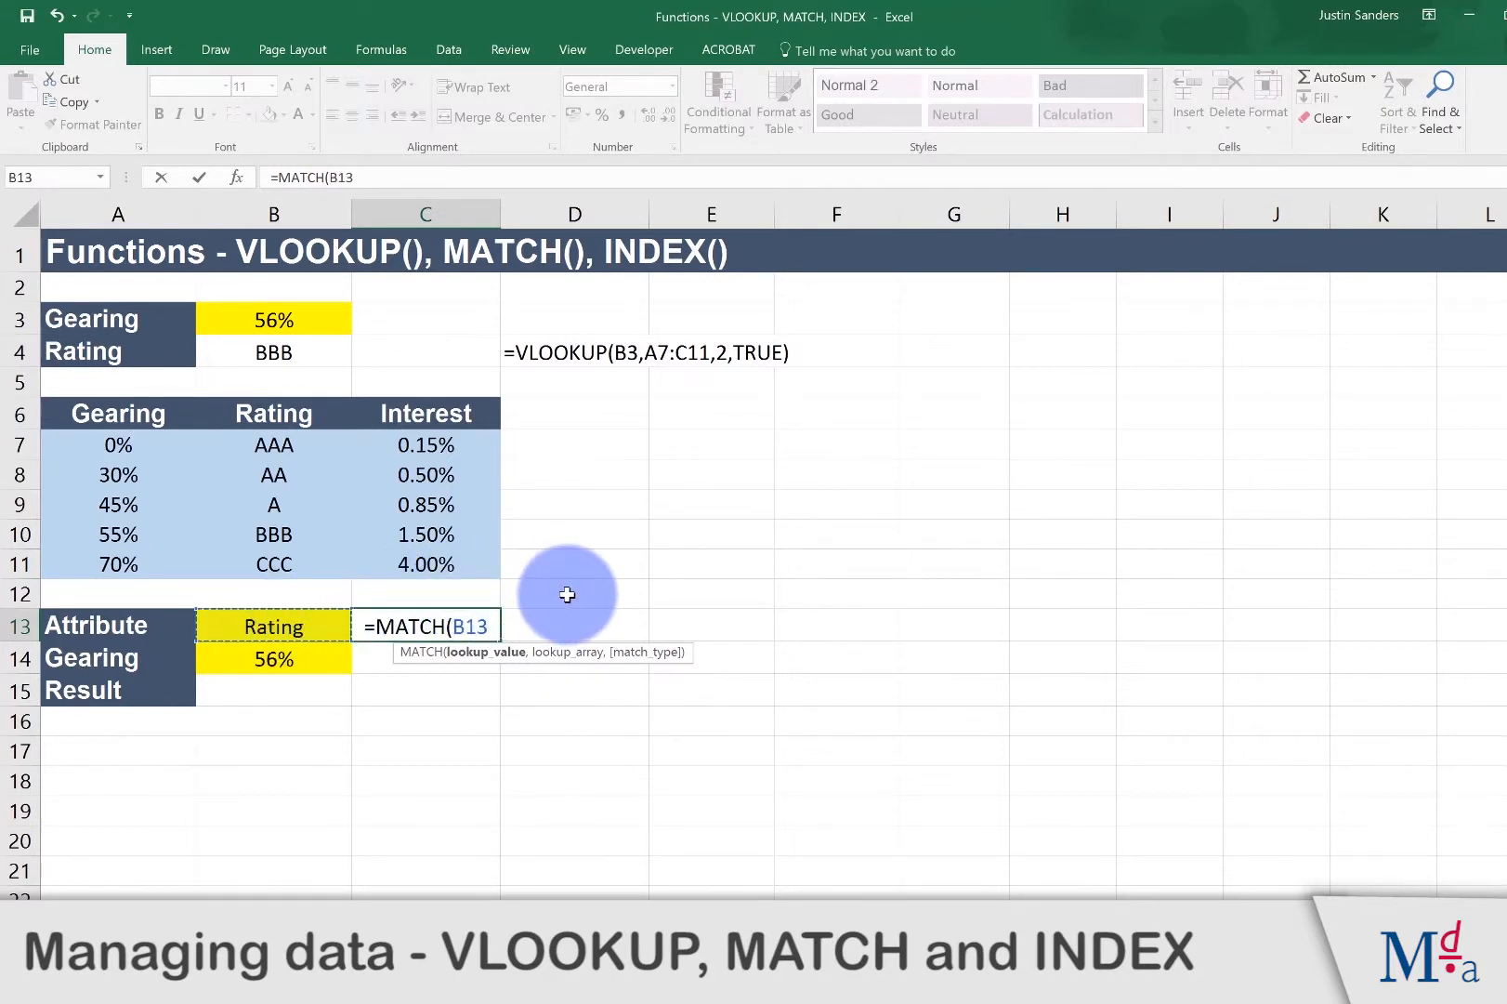
pyautogui.write(',')
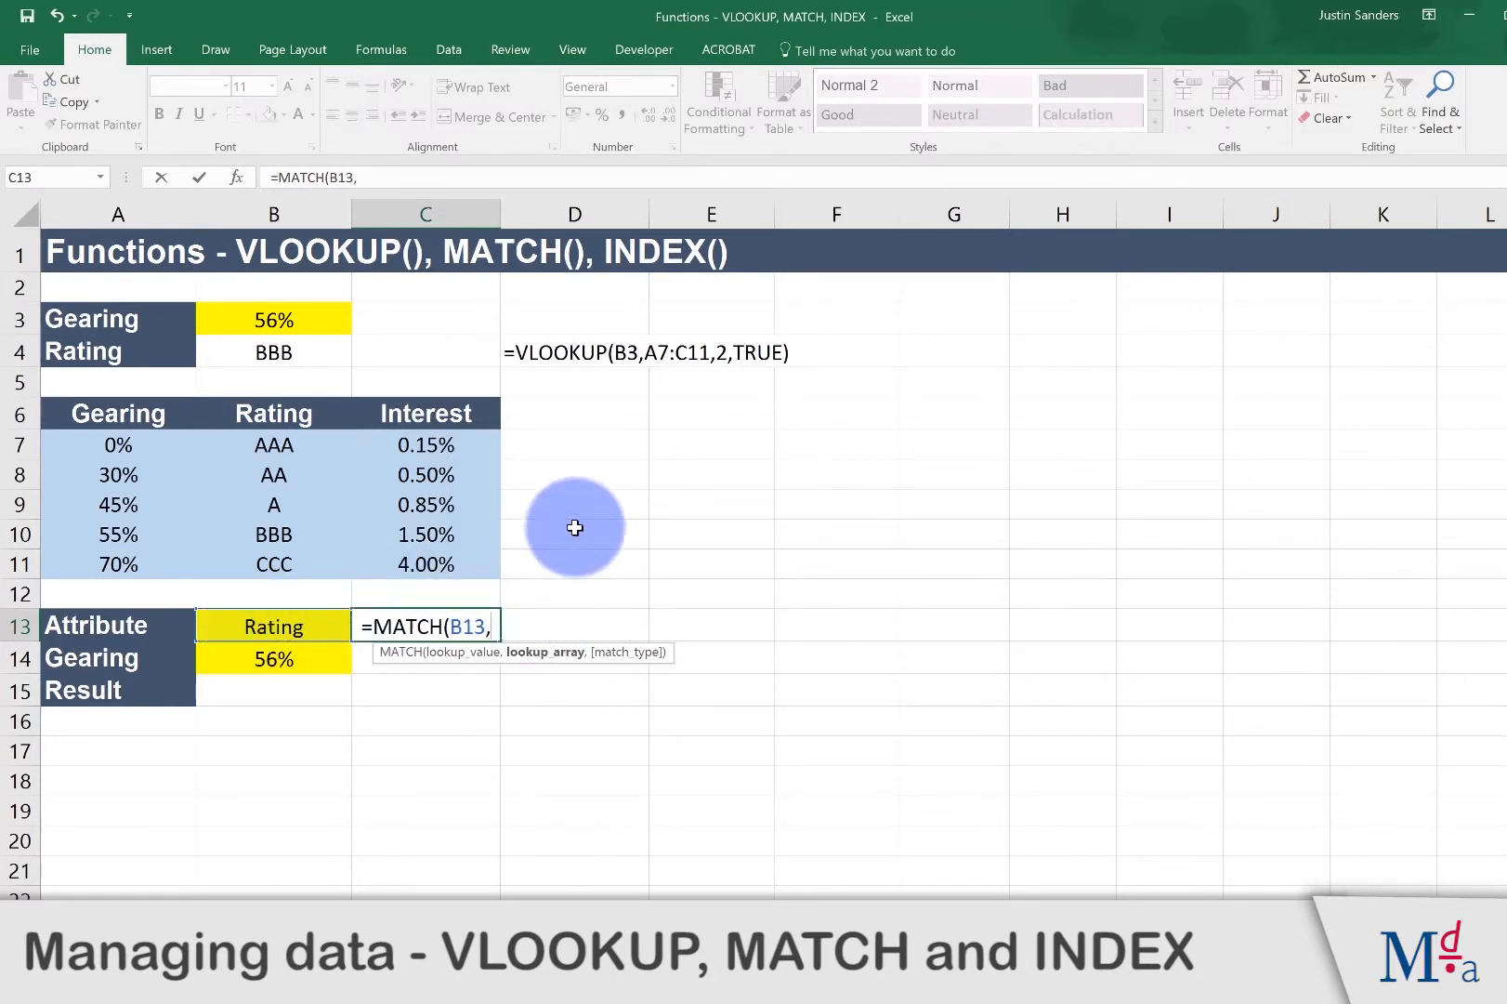
pyautogui.moveTo(126, 416); pyautogui.dragTo(384, 424)
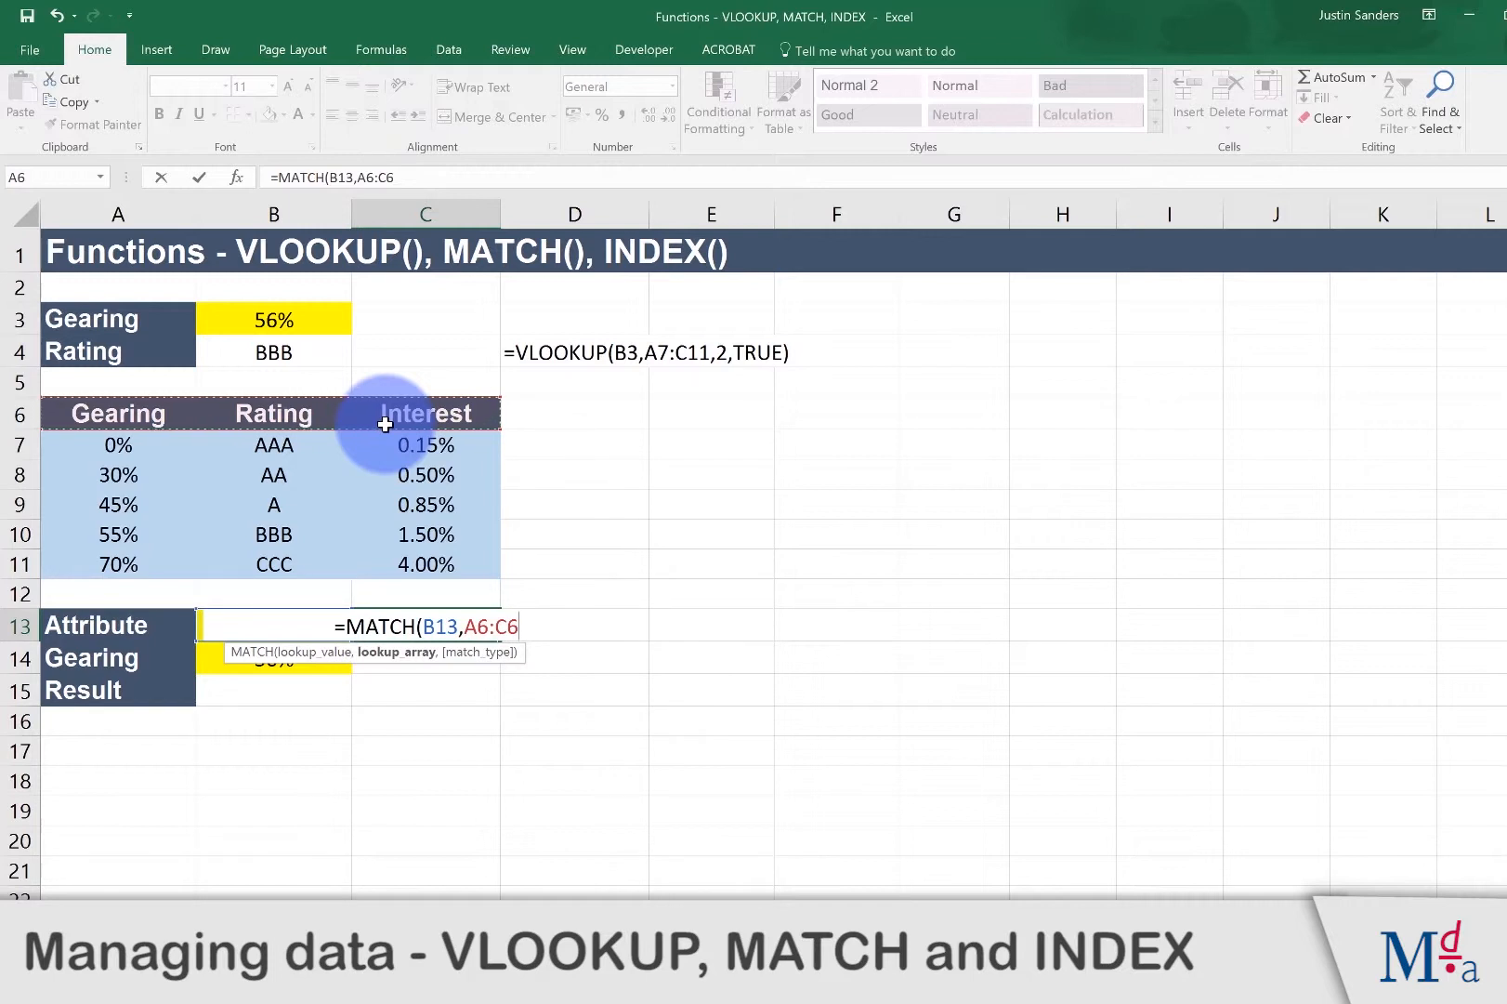
pyautogui.write(',')
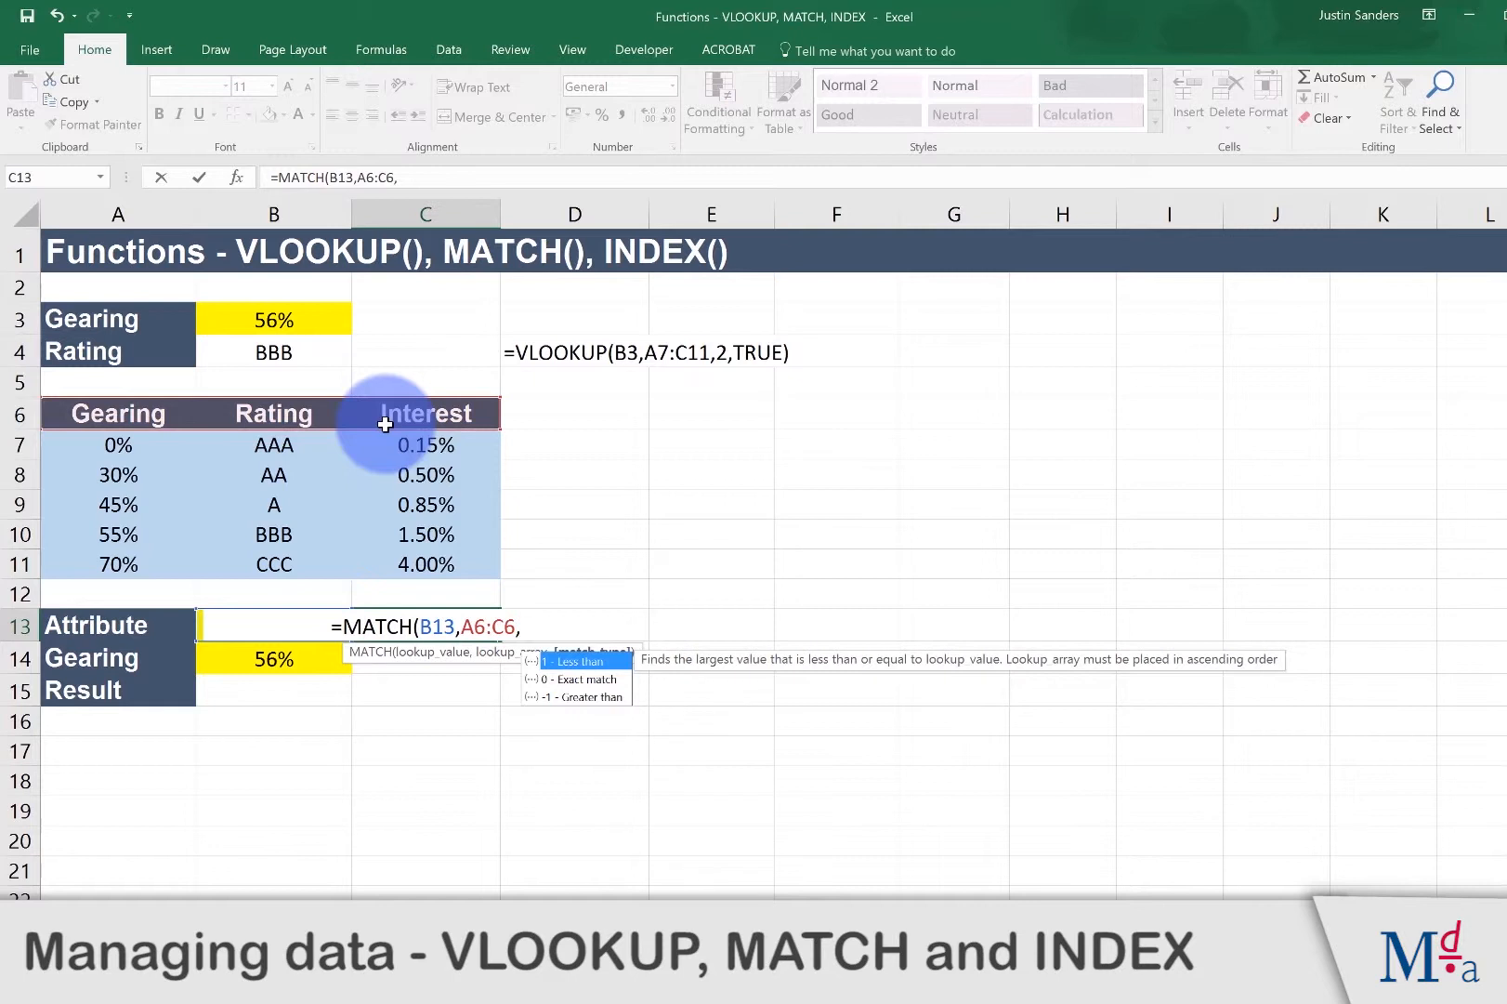
pyautogui.press('Down')
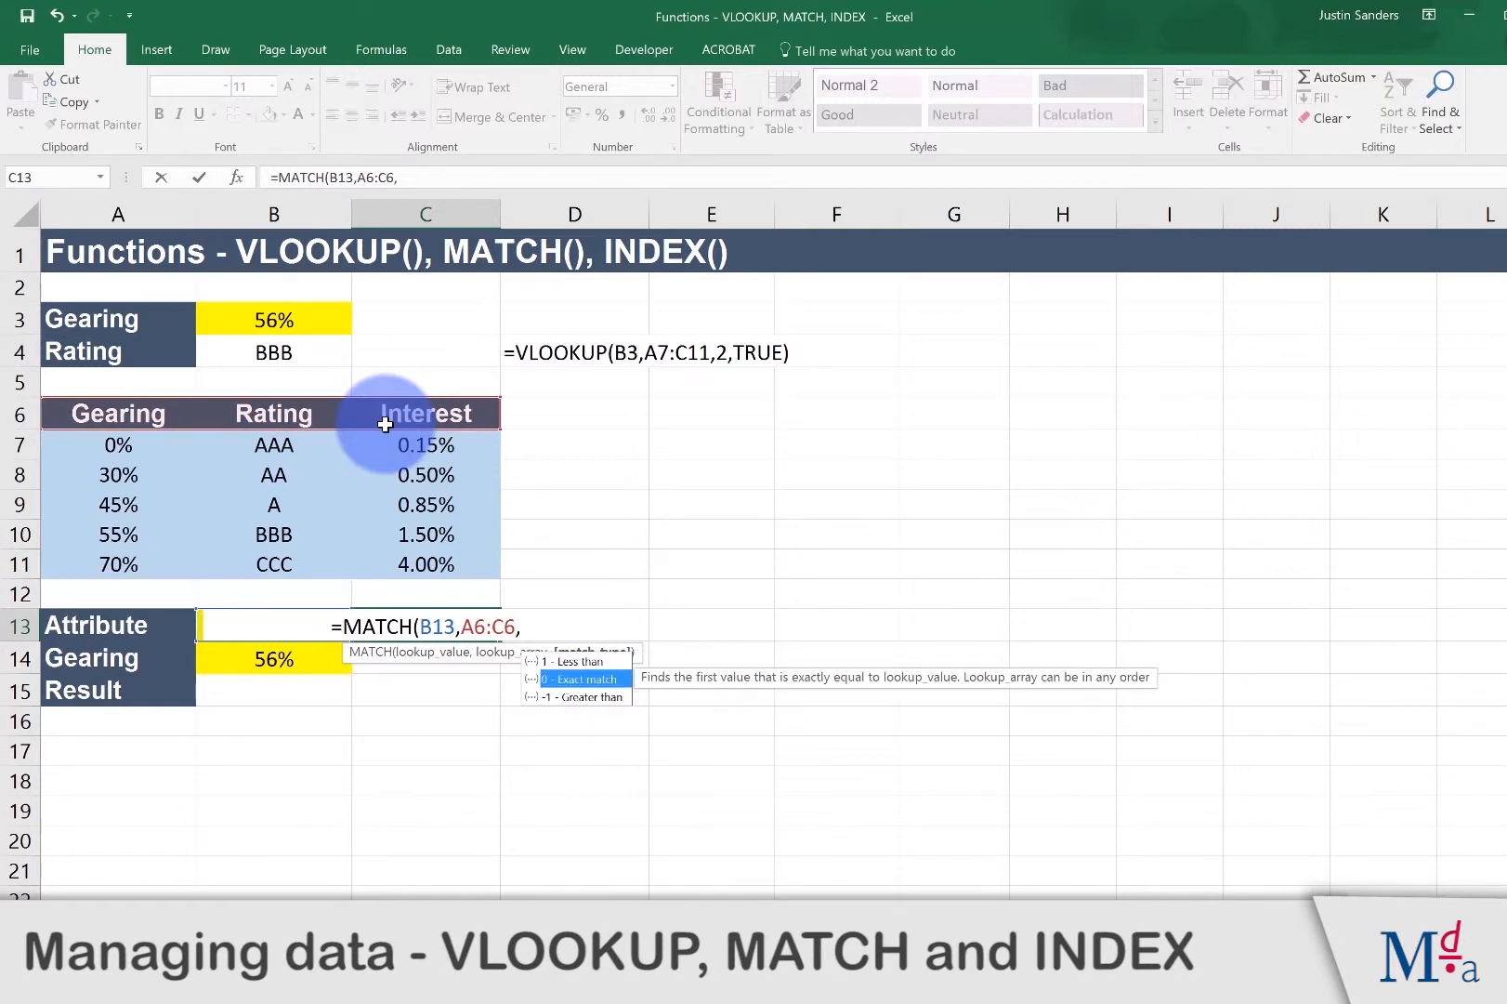
pyautogui.press('Tab')
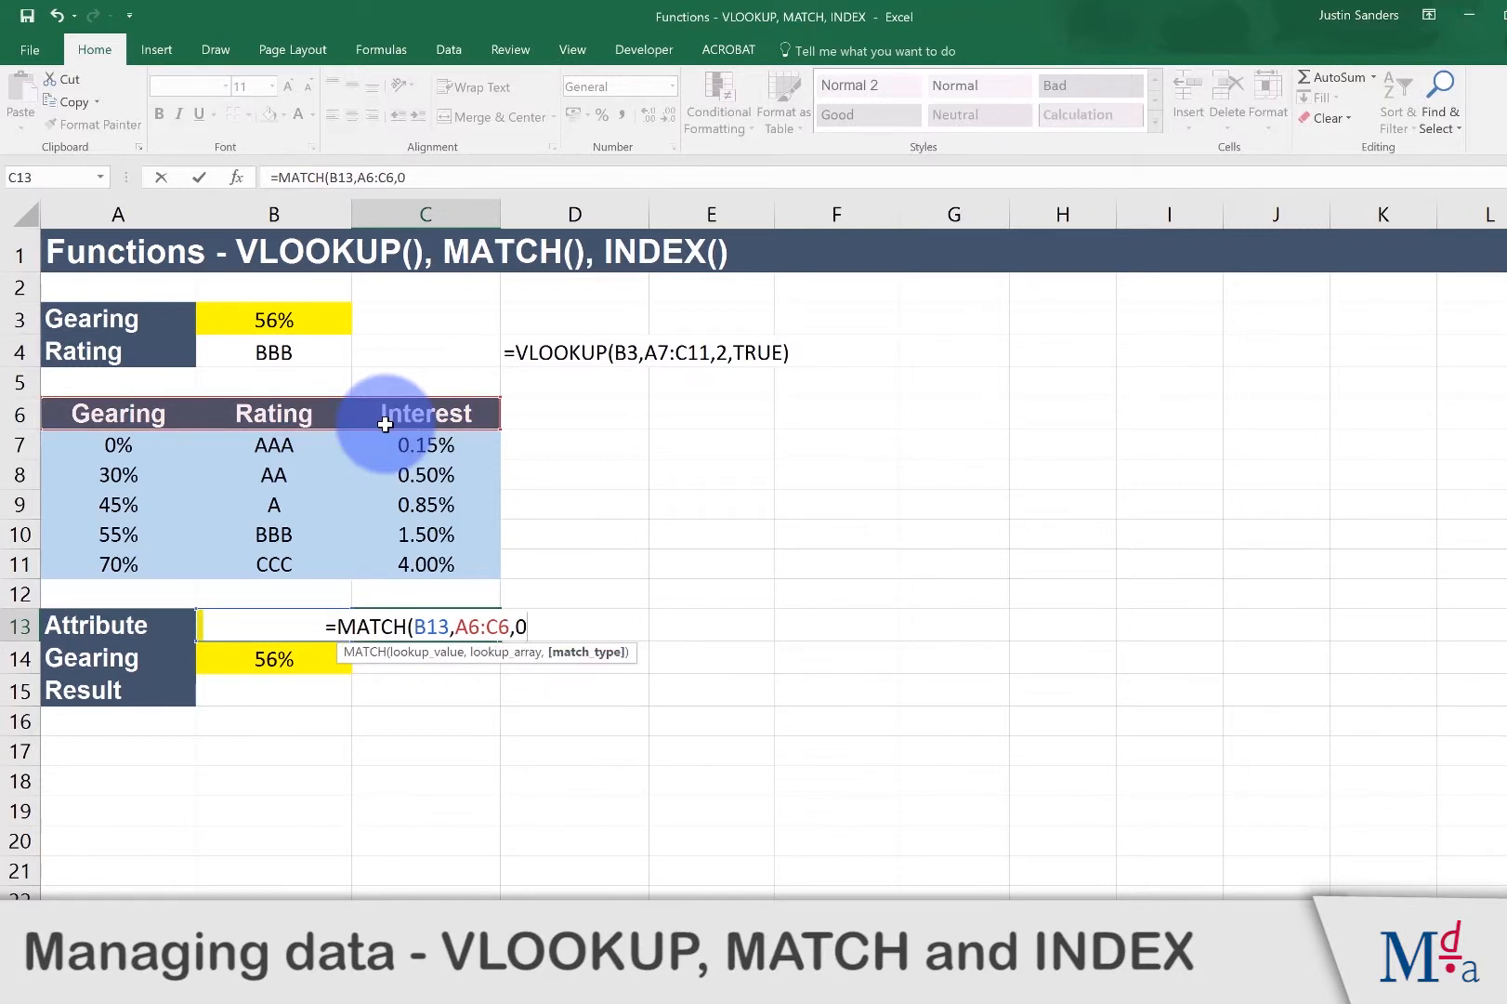
pyautogui.write(')')
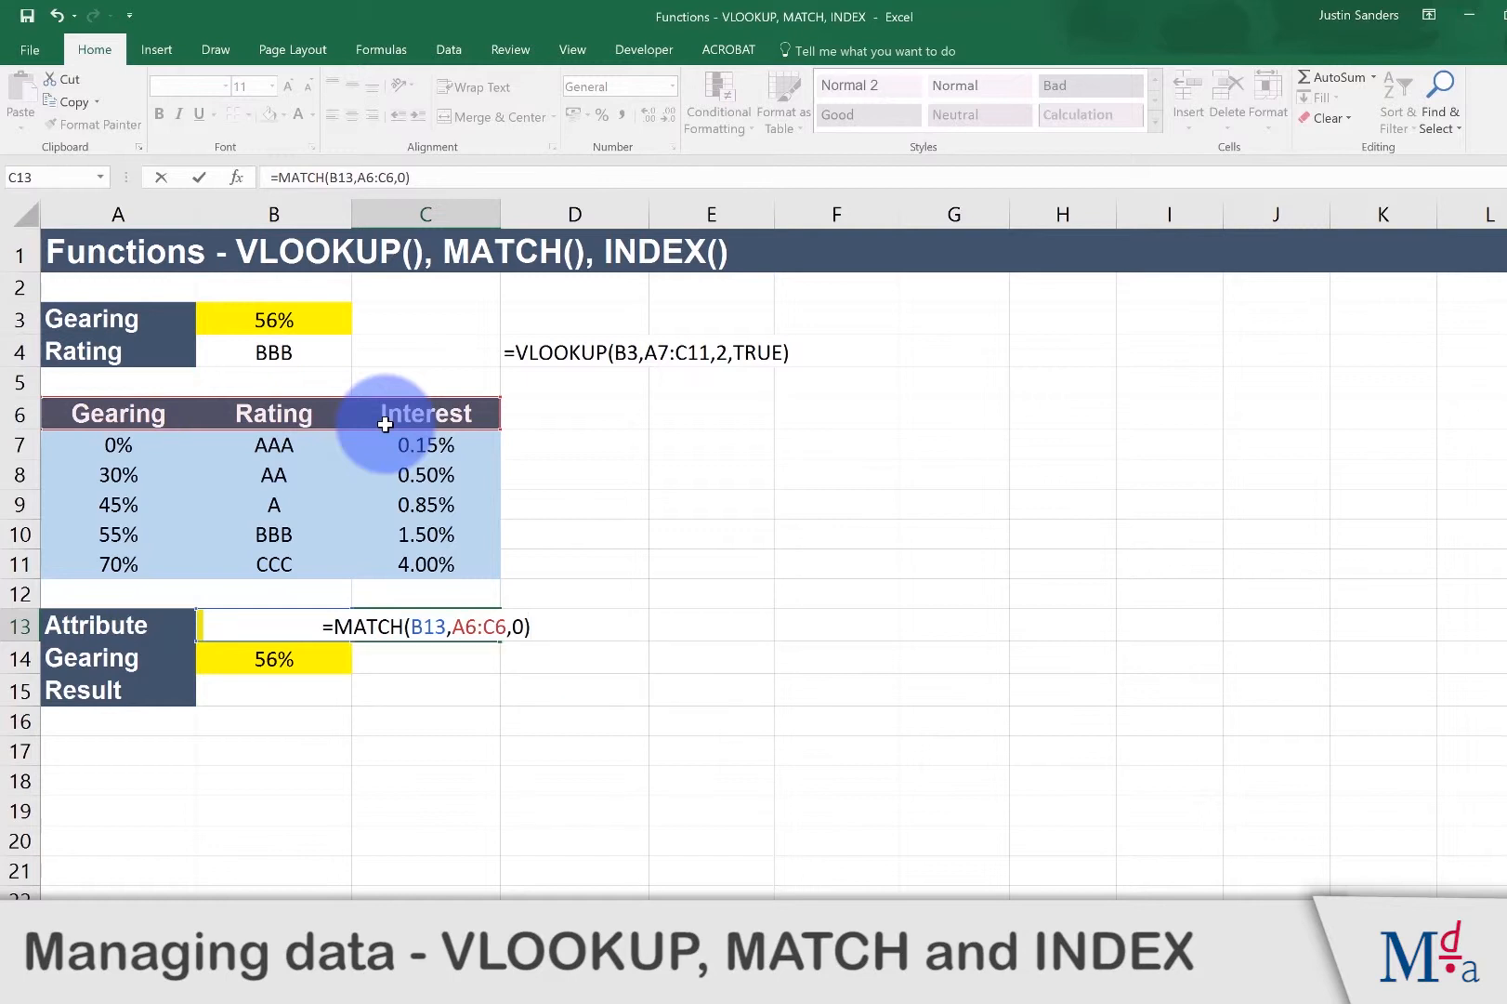
pyautogui.press('Return')
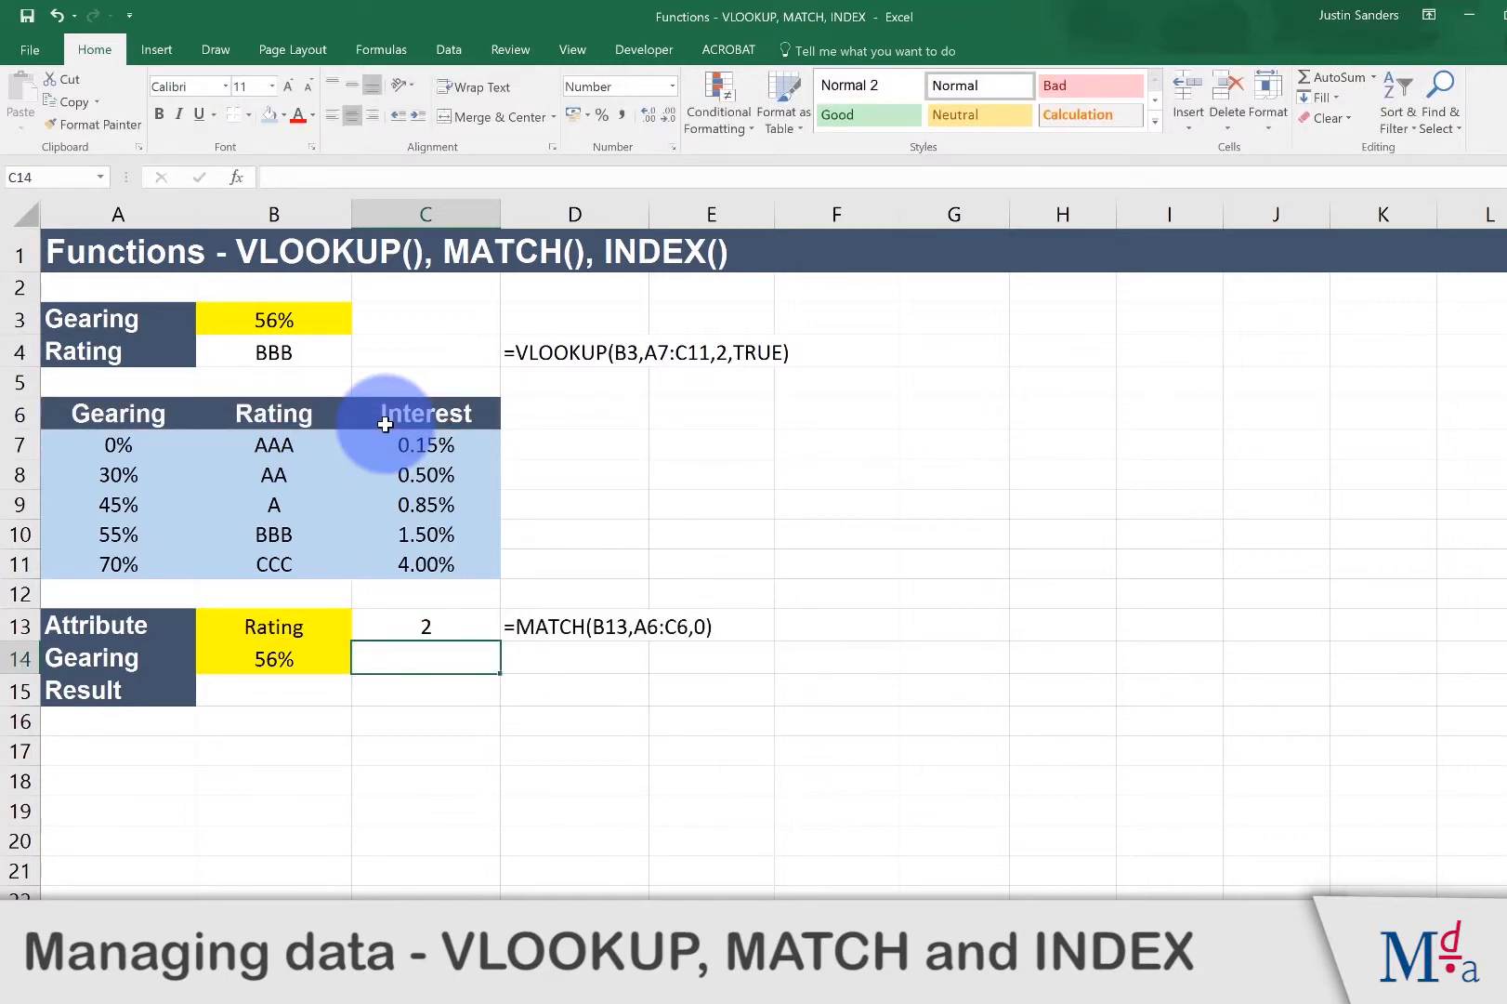
# Step: Enter =MATCH(B14,A7:A11,1) in C14 to find the gearing's approximate row position in the table's Gearing column
pyautogui.write('=m')
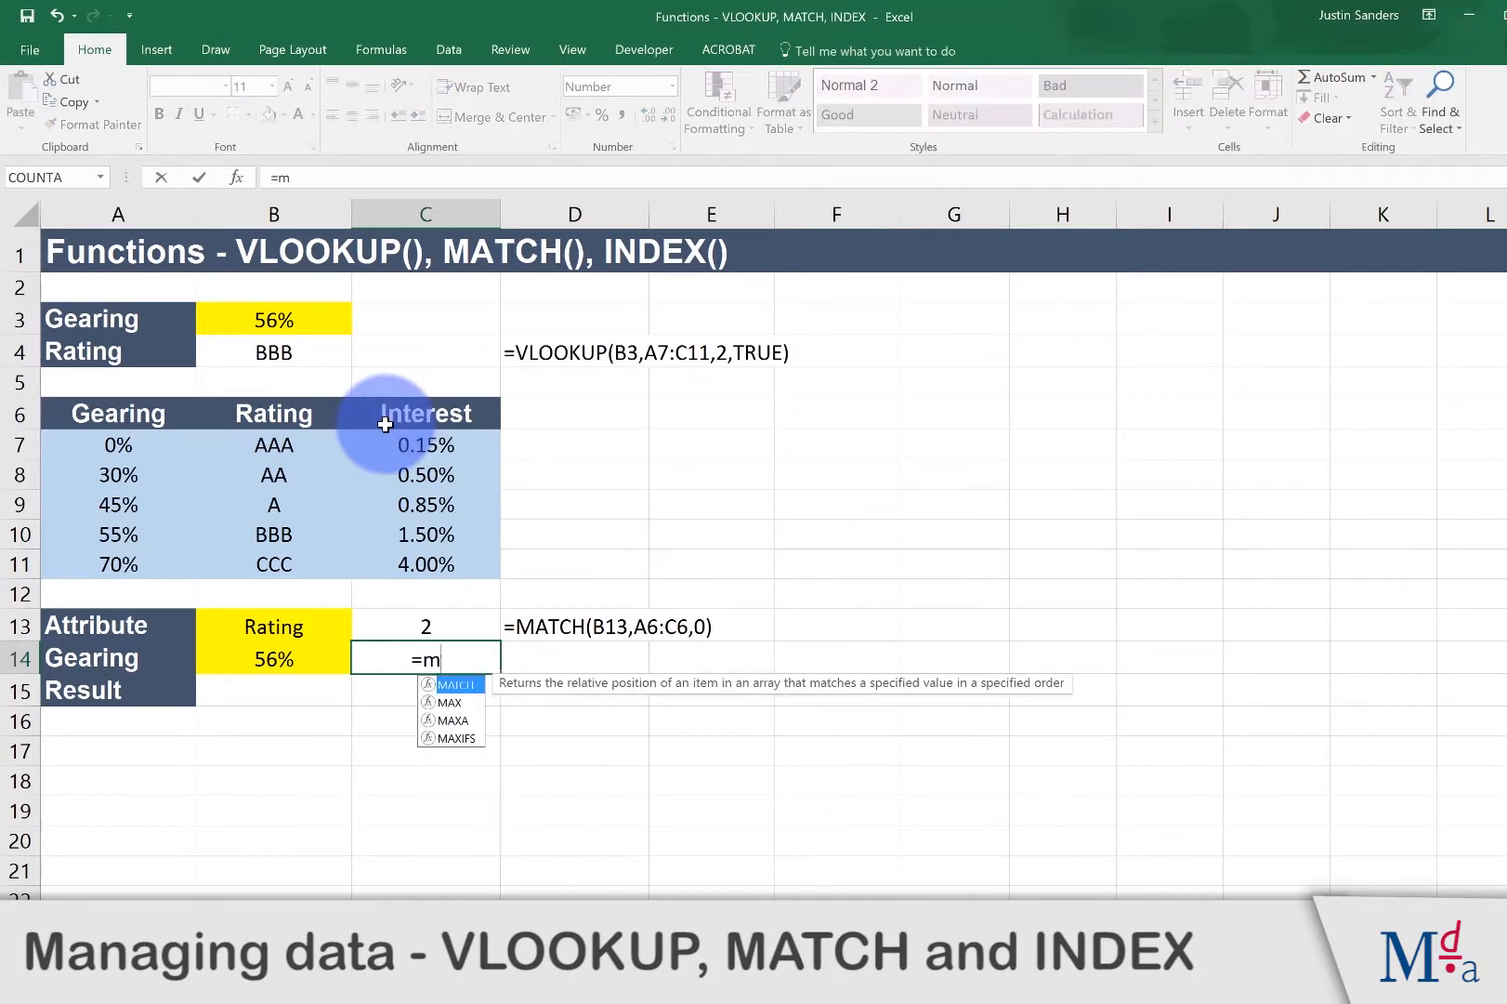
pyautogui.write('atch')
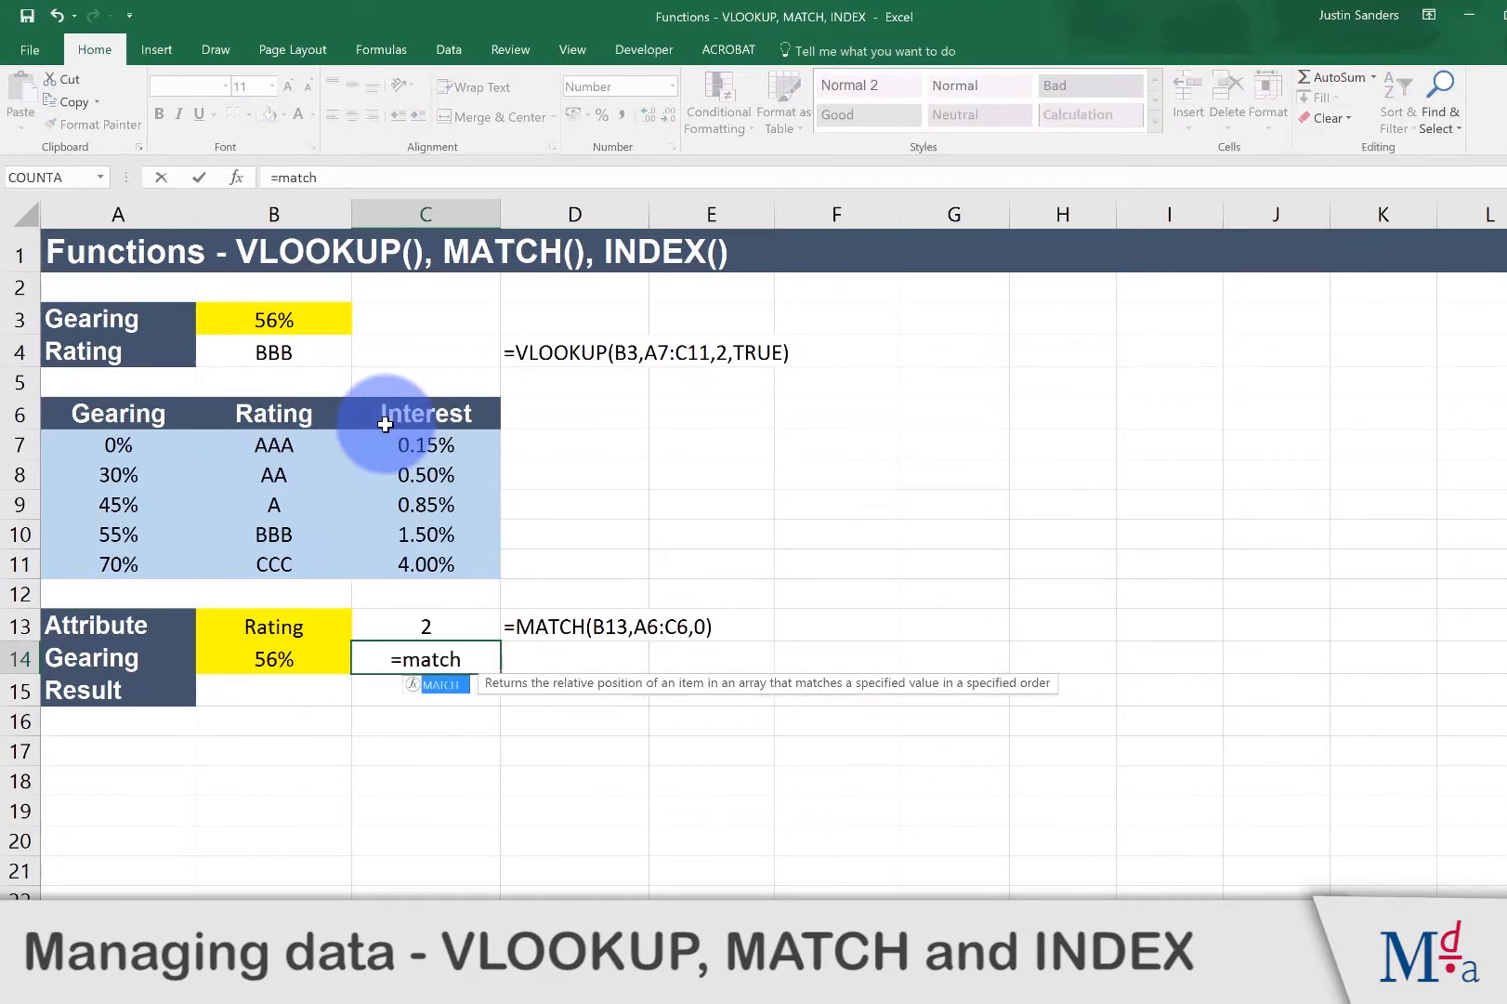
pyautogui.write('(')
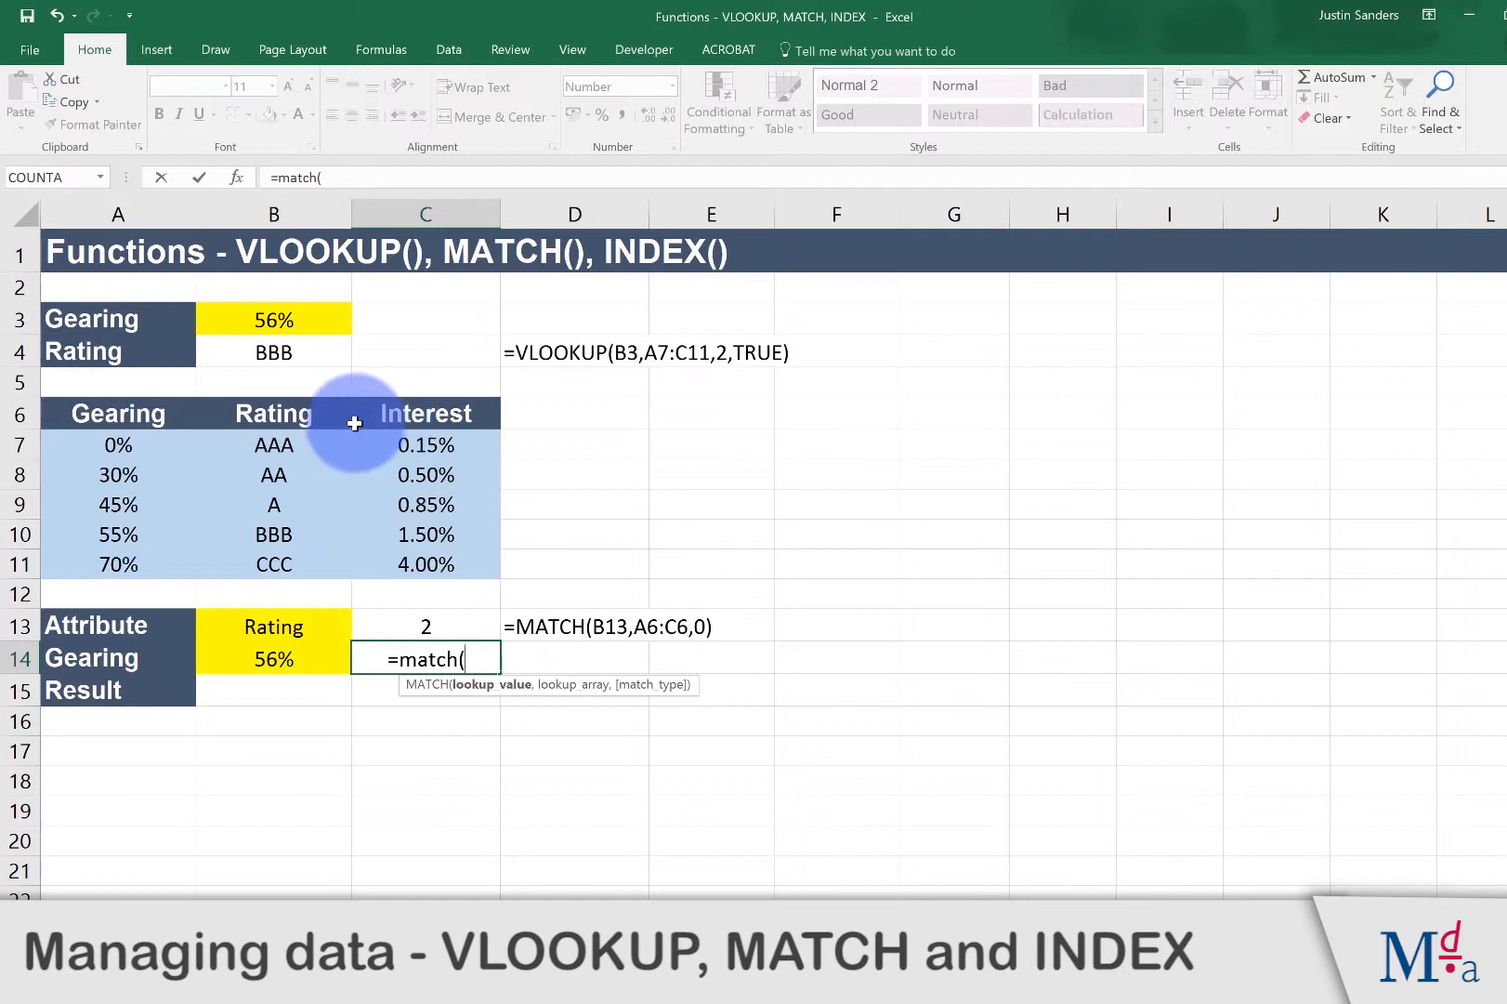
pyautogui.click(291, 664)
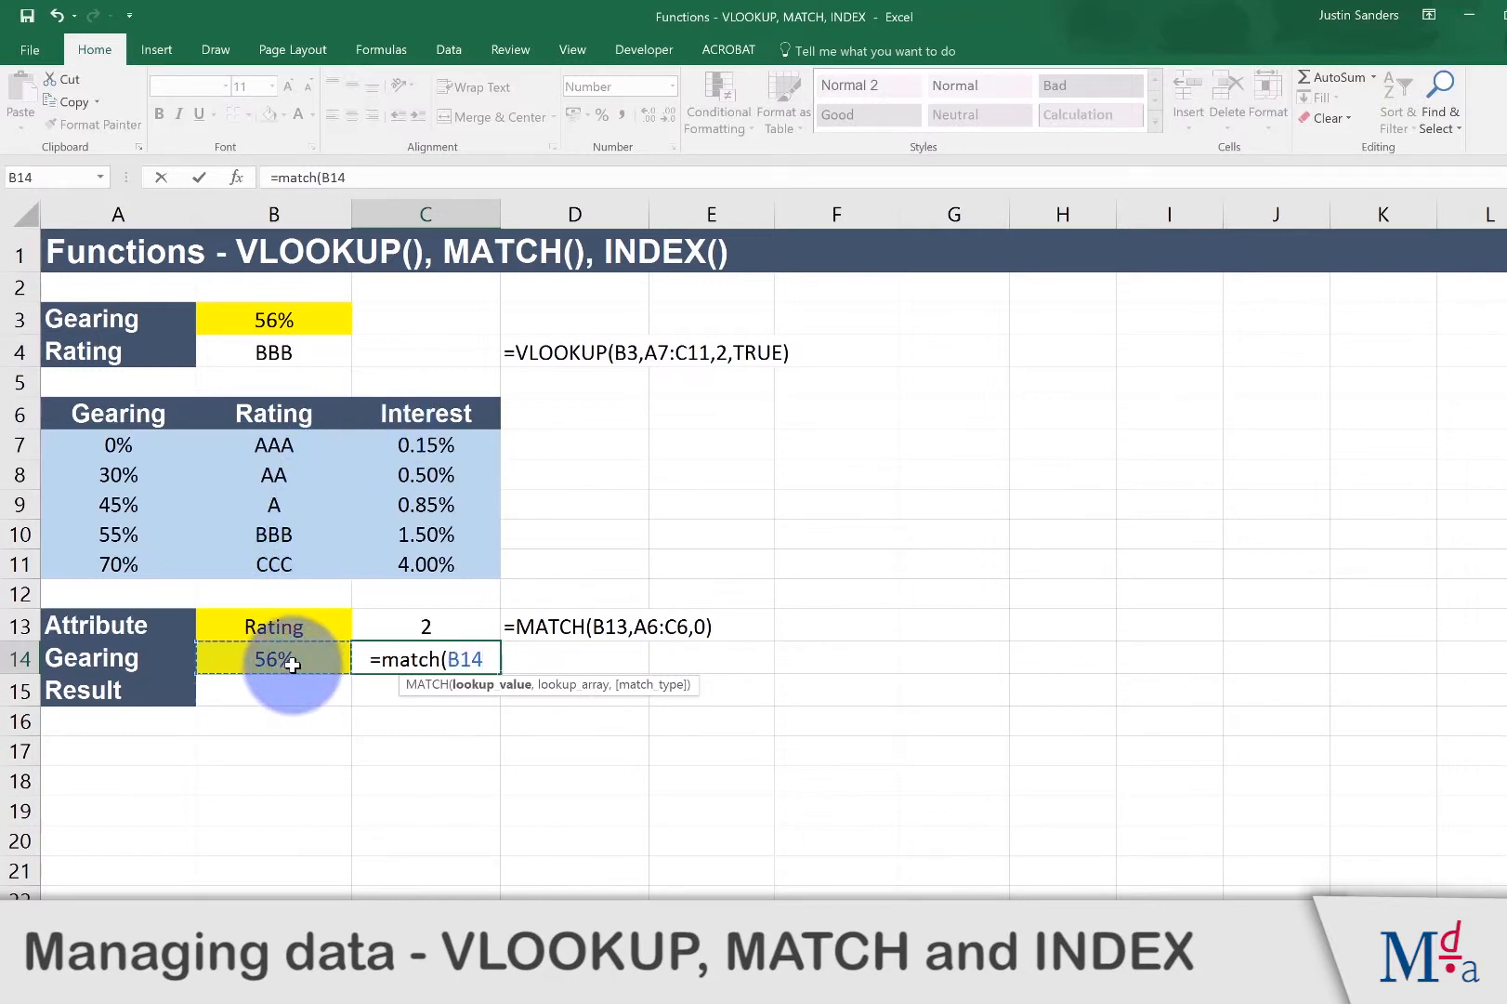
pyautogui.write(',')
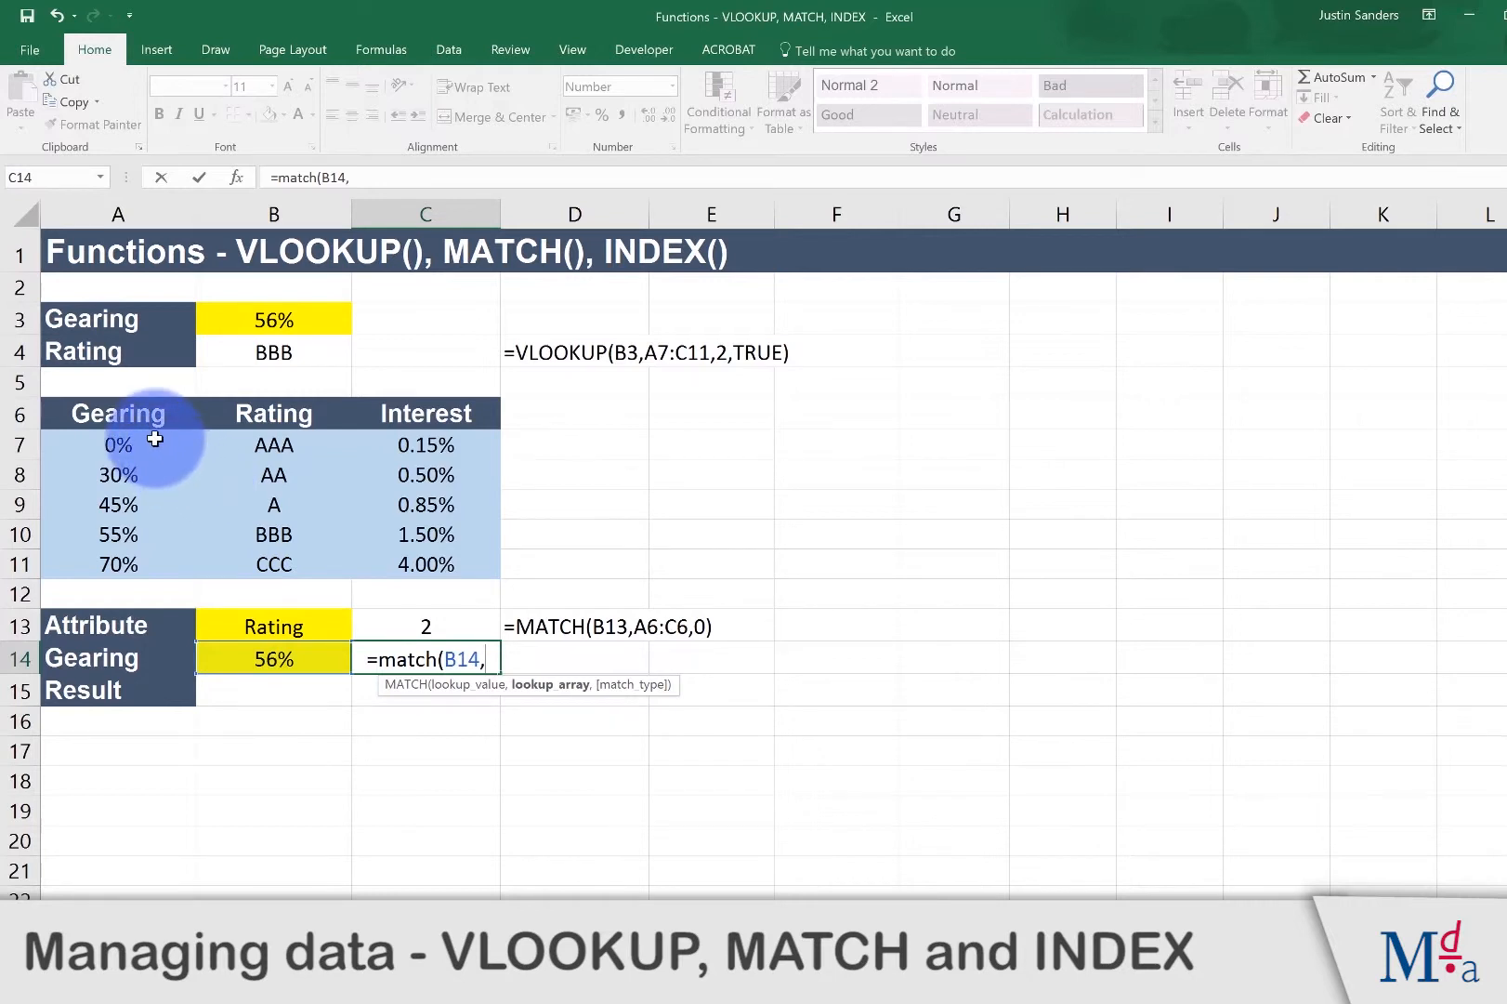
pyautogui.moveTo(155, 439); pyautogui.dragTo(152, 564)
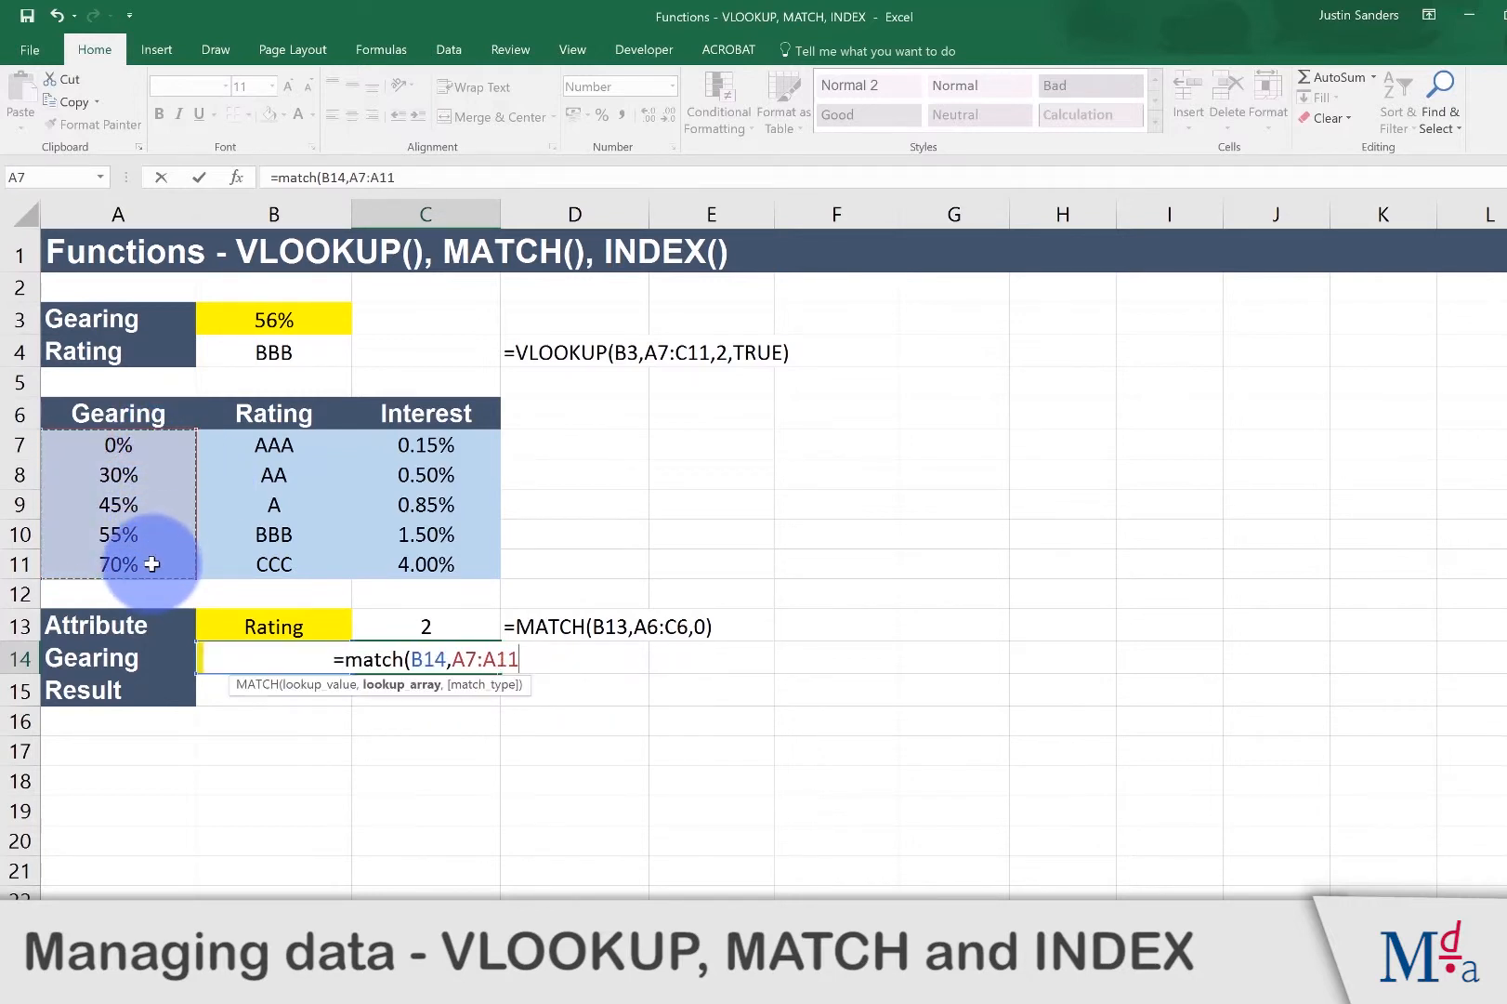
pyautogui.write(',')
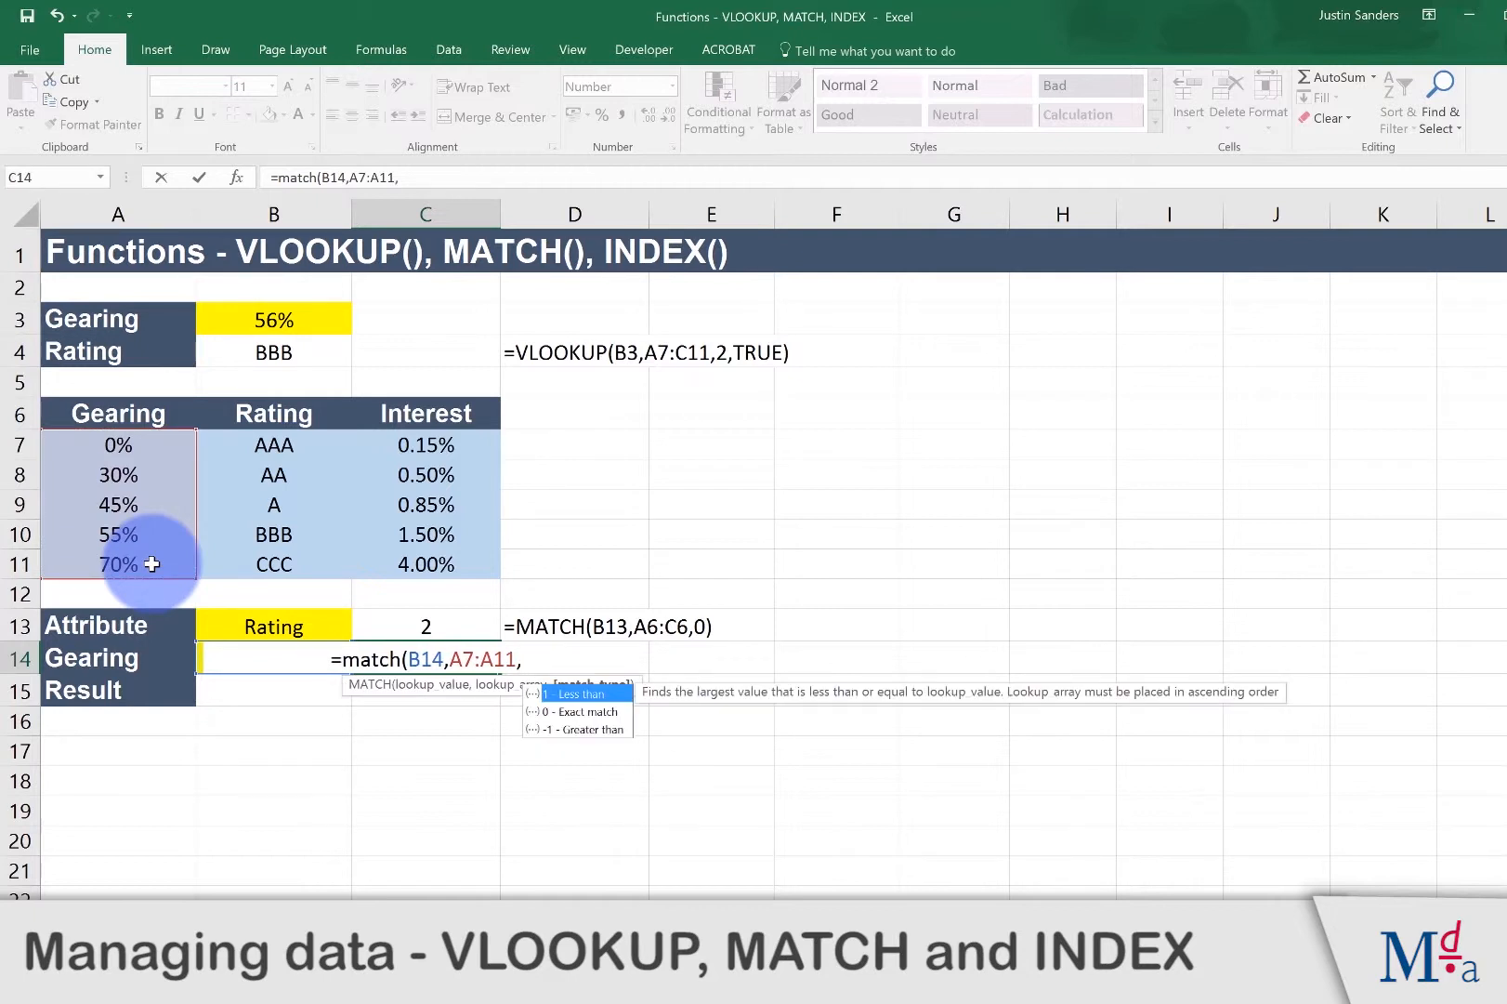
pyautogui.write('1')
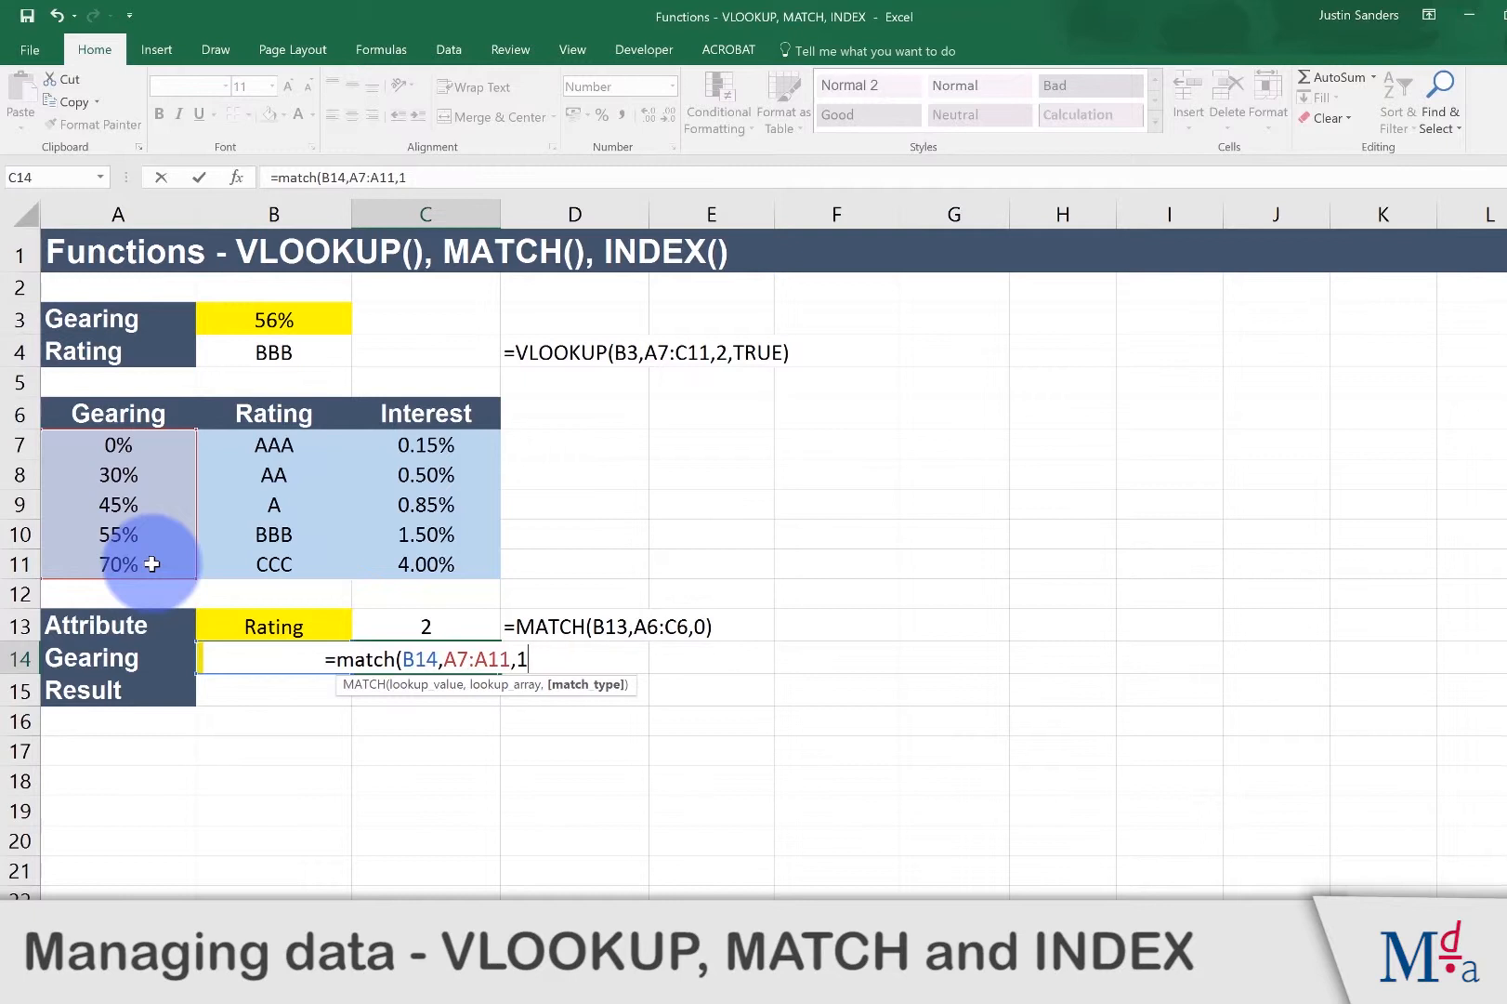
pyautogui.write(')')
pyautogui.press('Return')
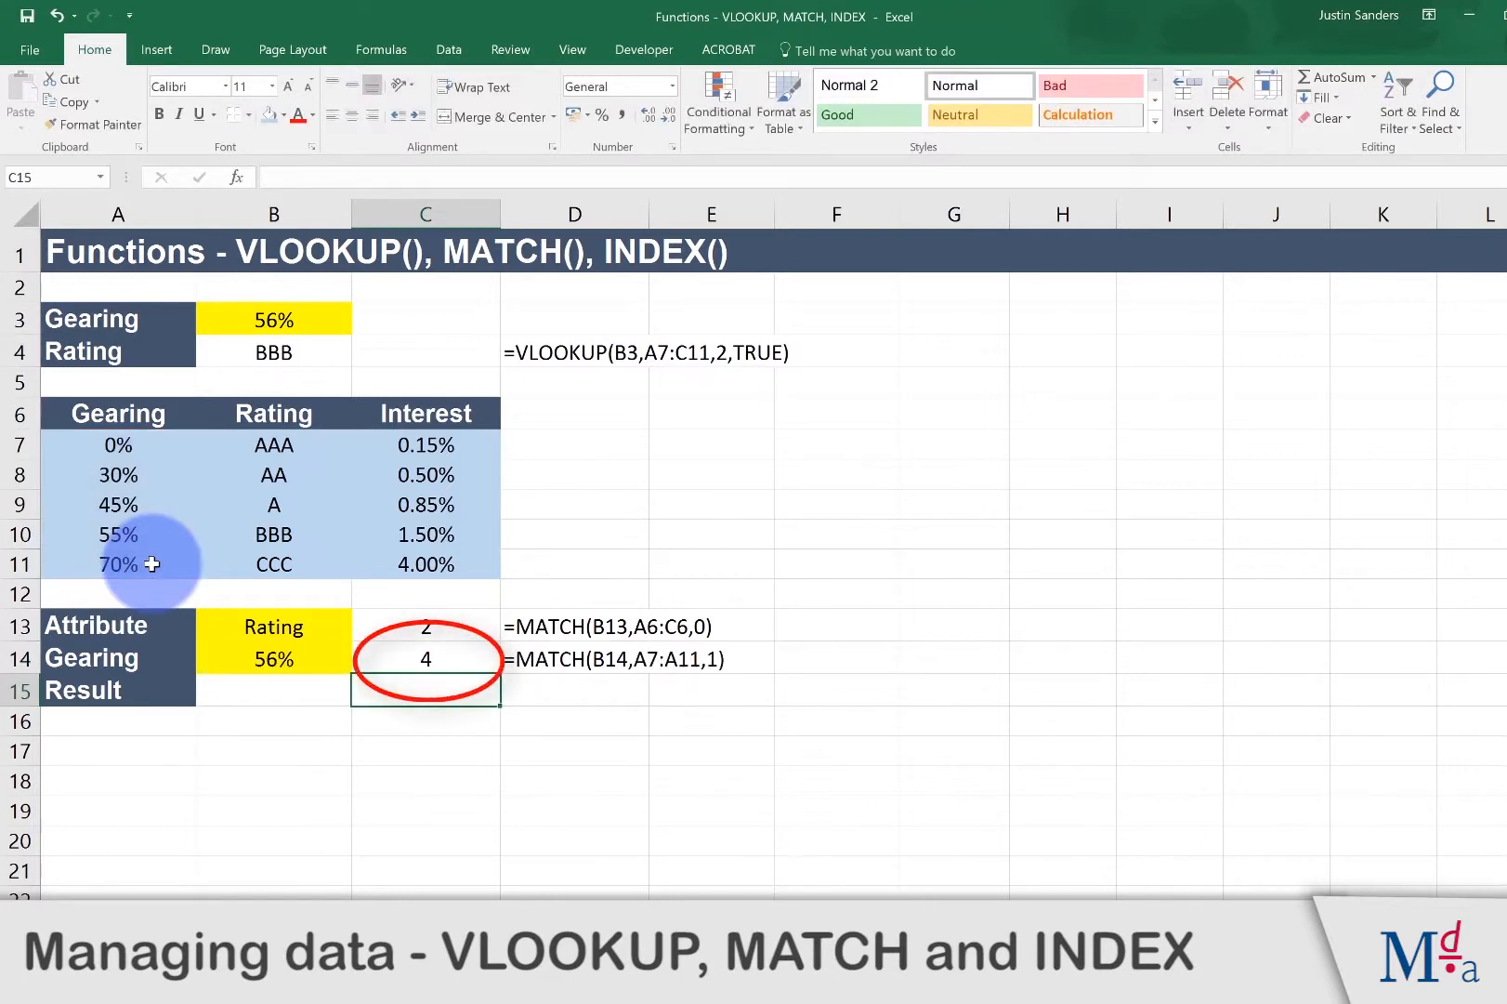
# Step: Enter =INDEX(A7:C11,C14,C13) in B15 to return the result at the matched row and column positions
pyautogui.press('Left')
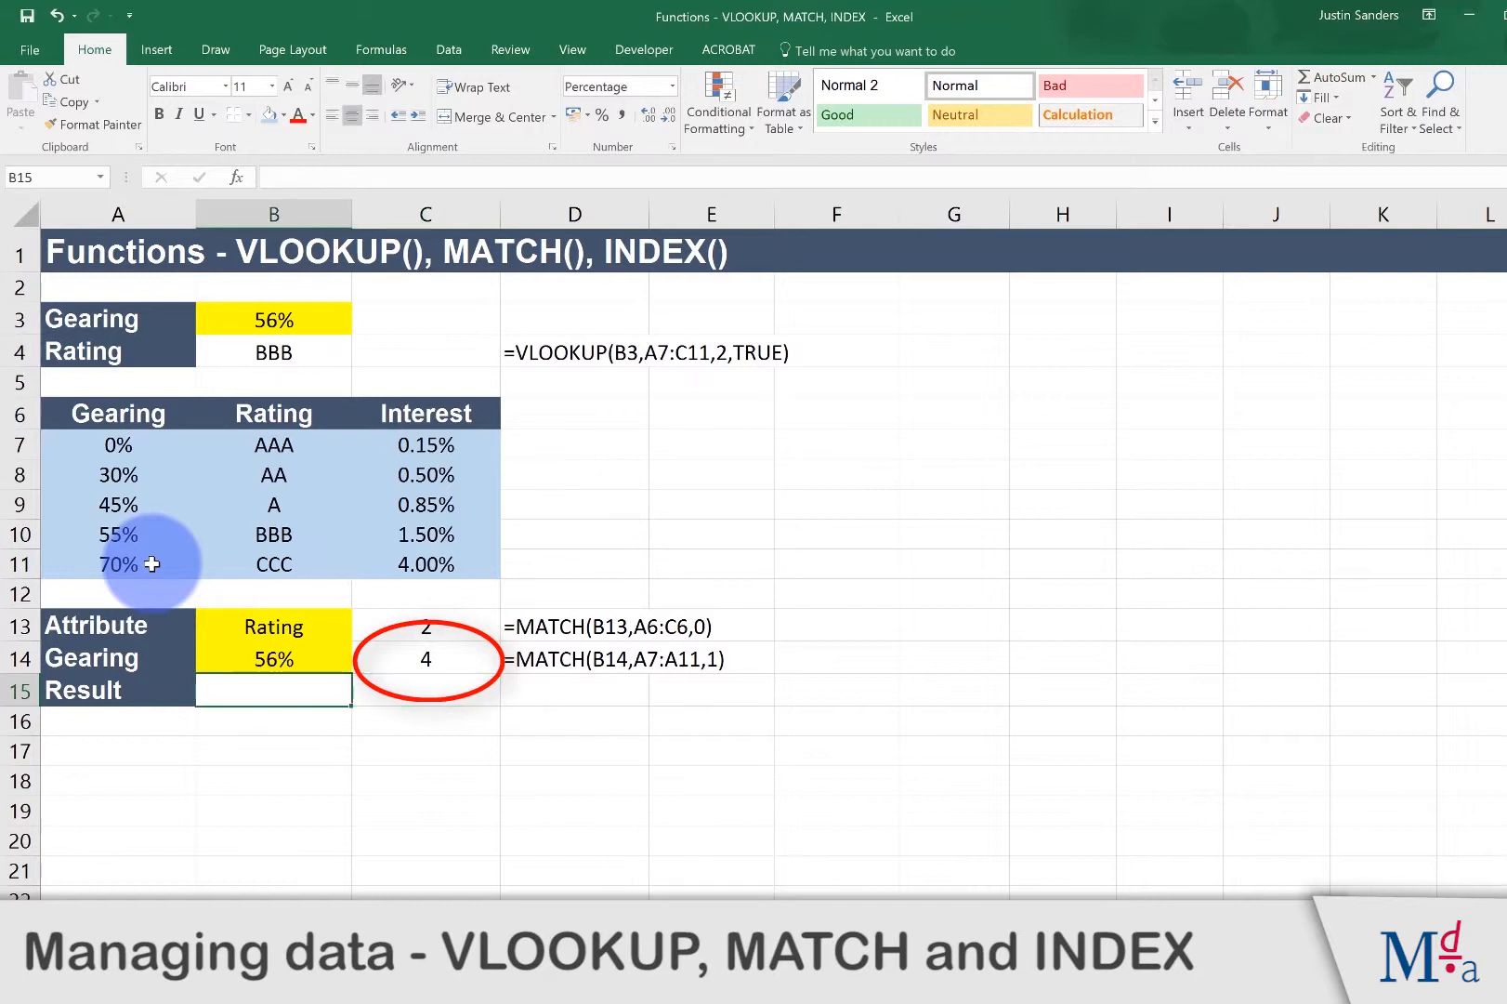
pyautogui.write('=in')
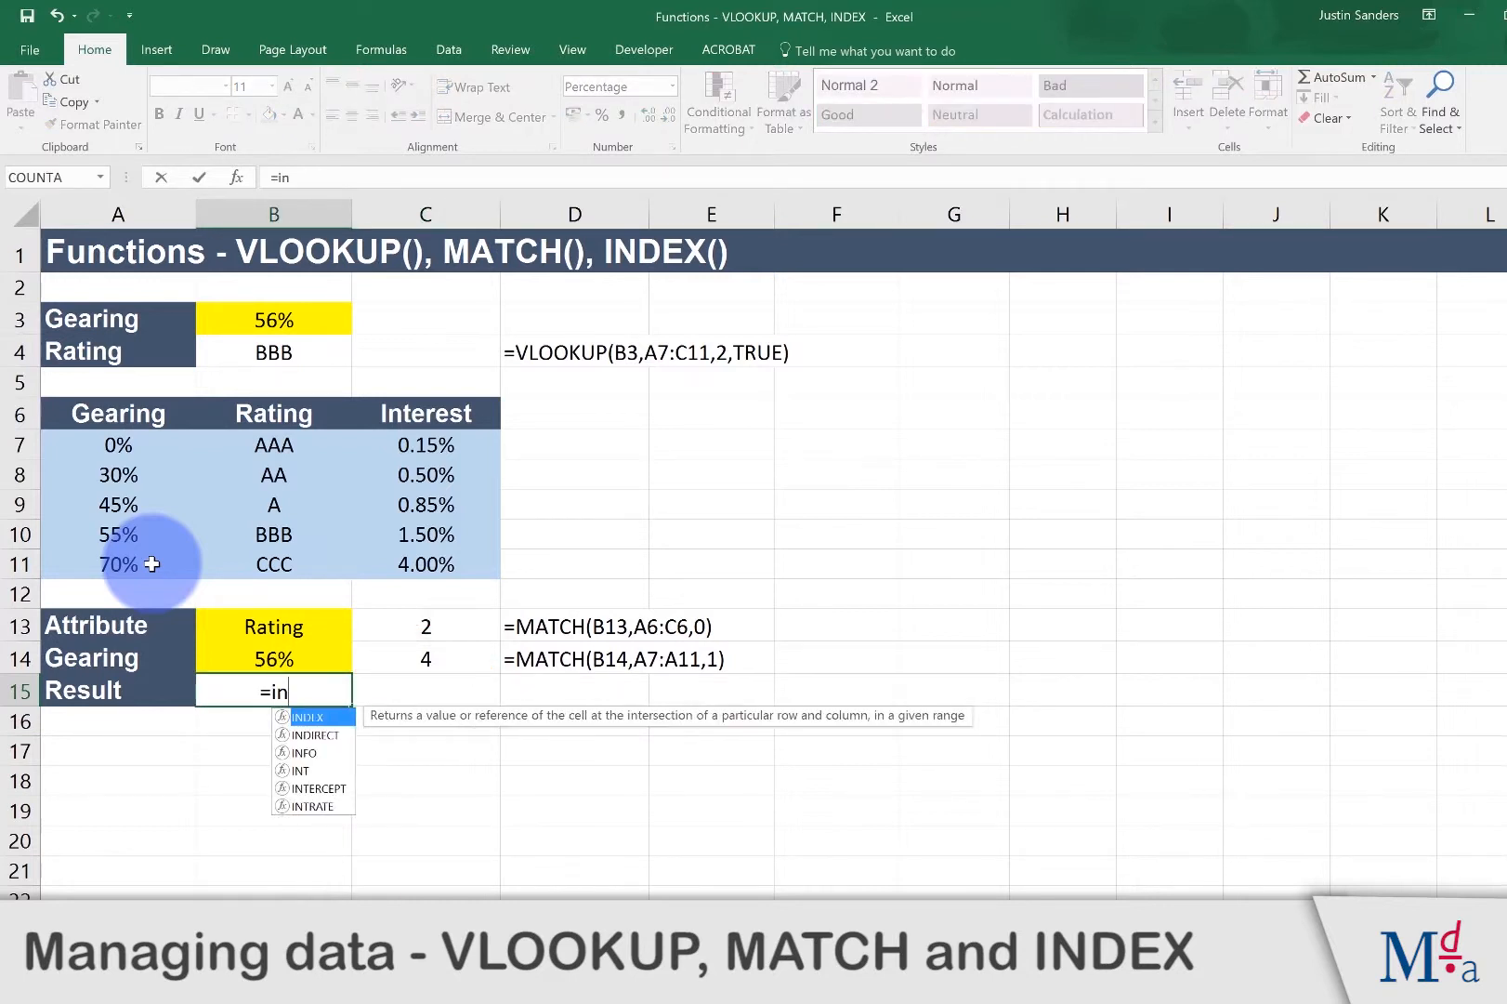
pyautogui.write('dex(')
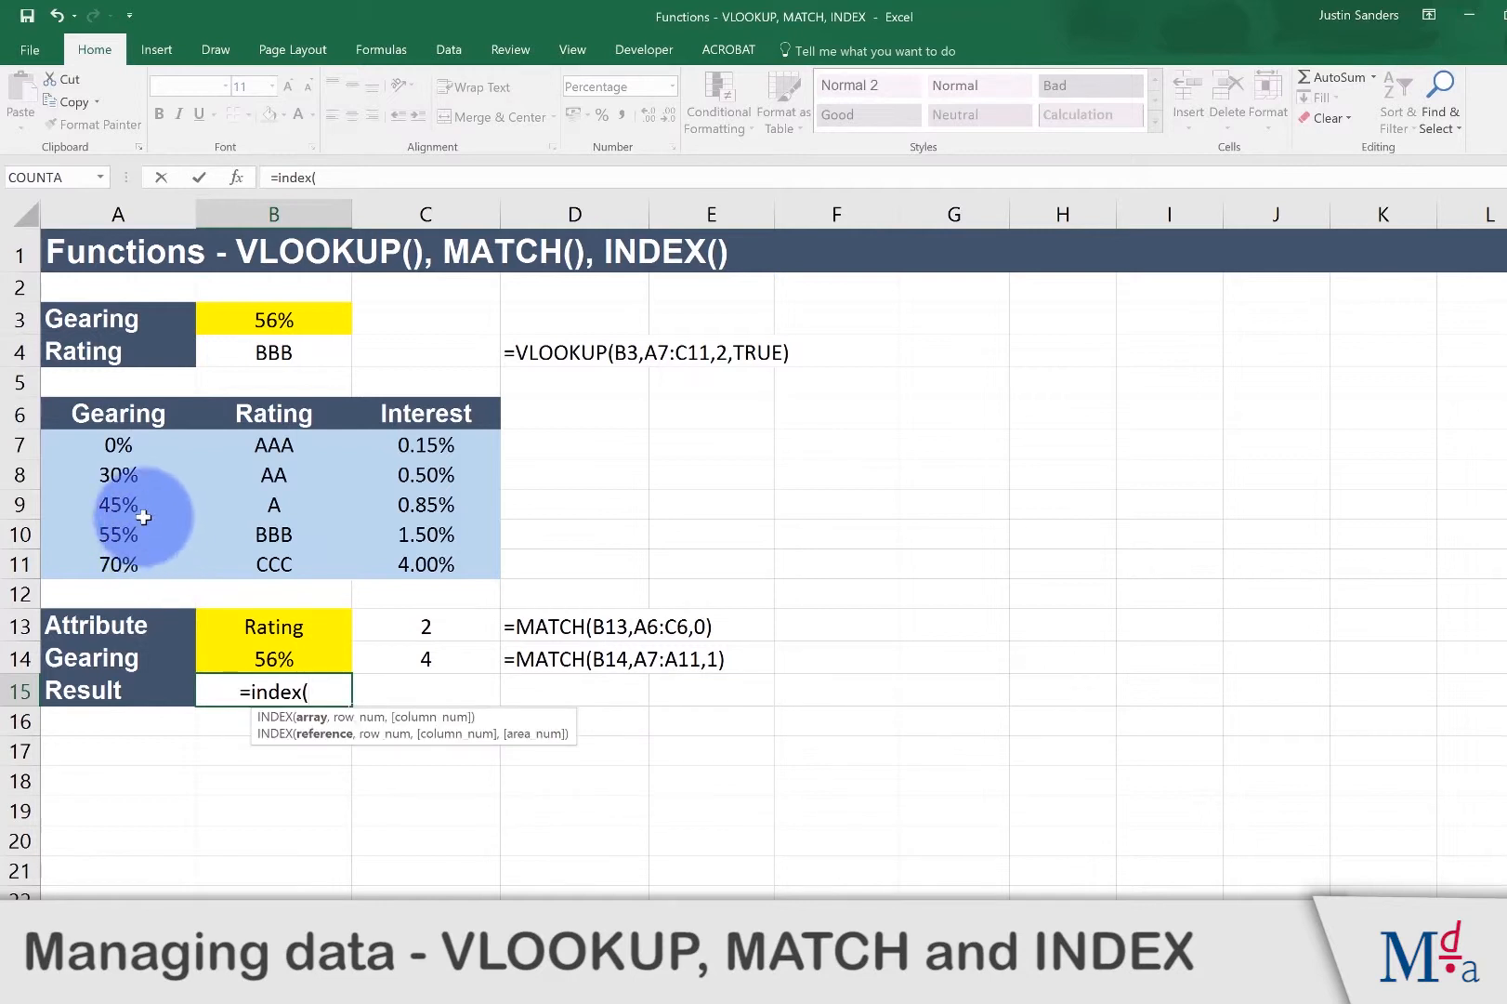
pyautogui.click(125, 444)
pyautogui.moveTo(204, 479); pyautogui.dragTo(398, 558)
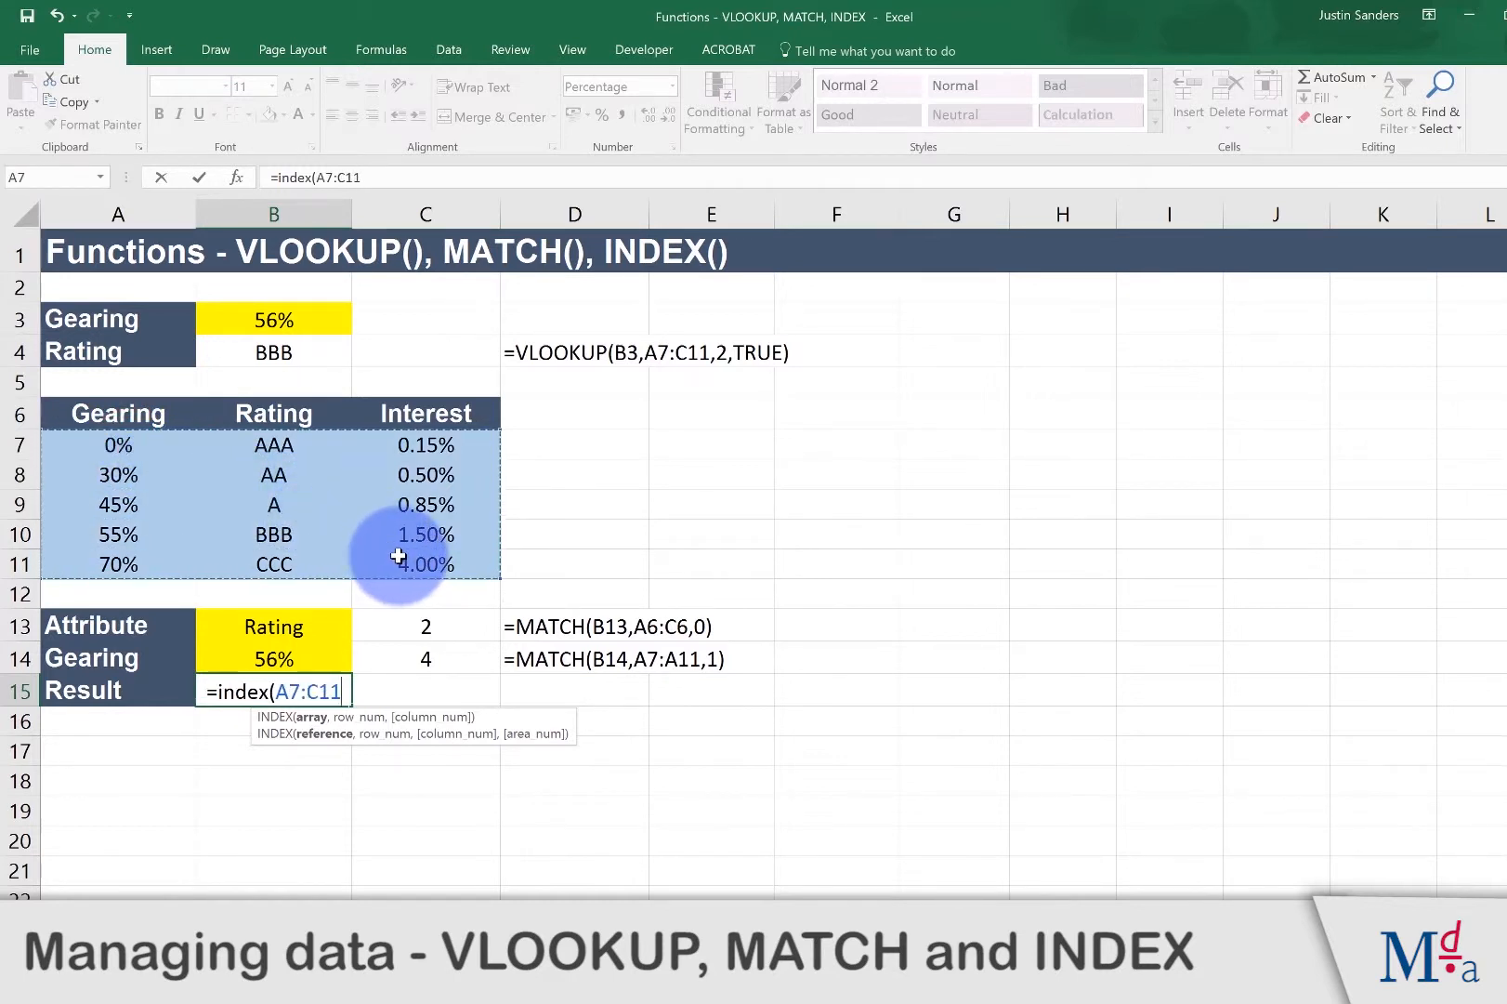
pyautogui.write(',')
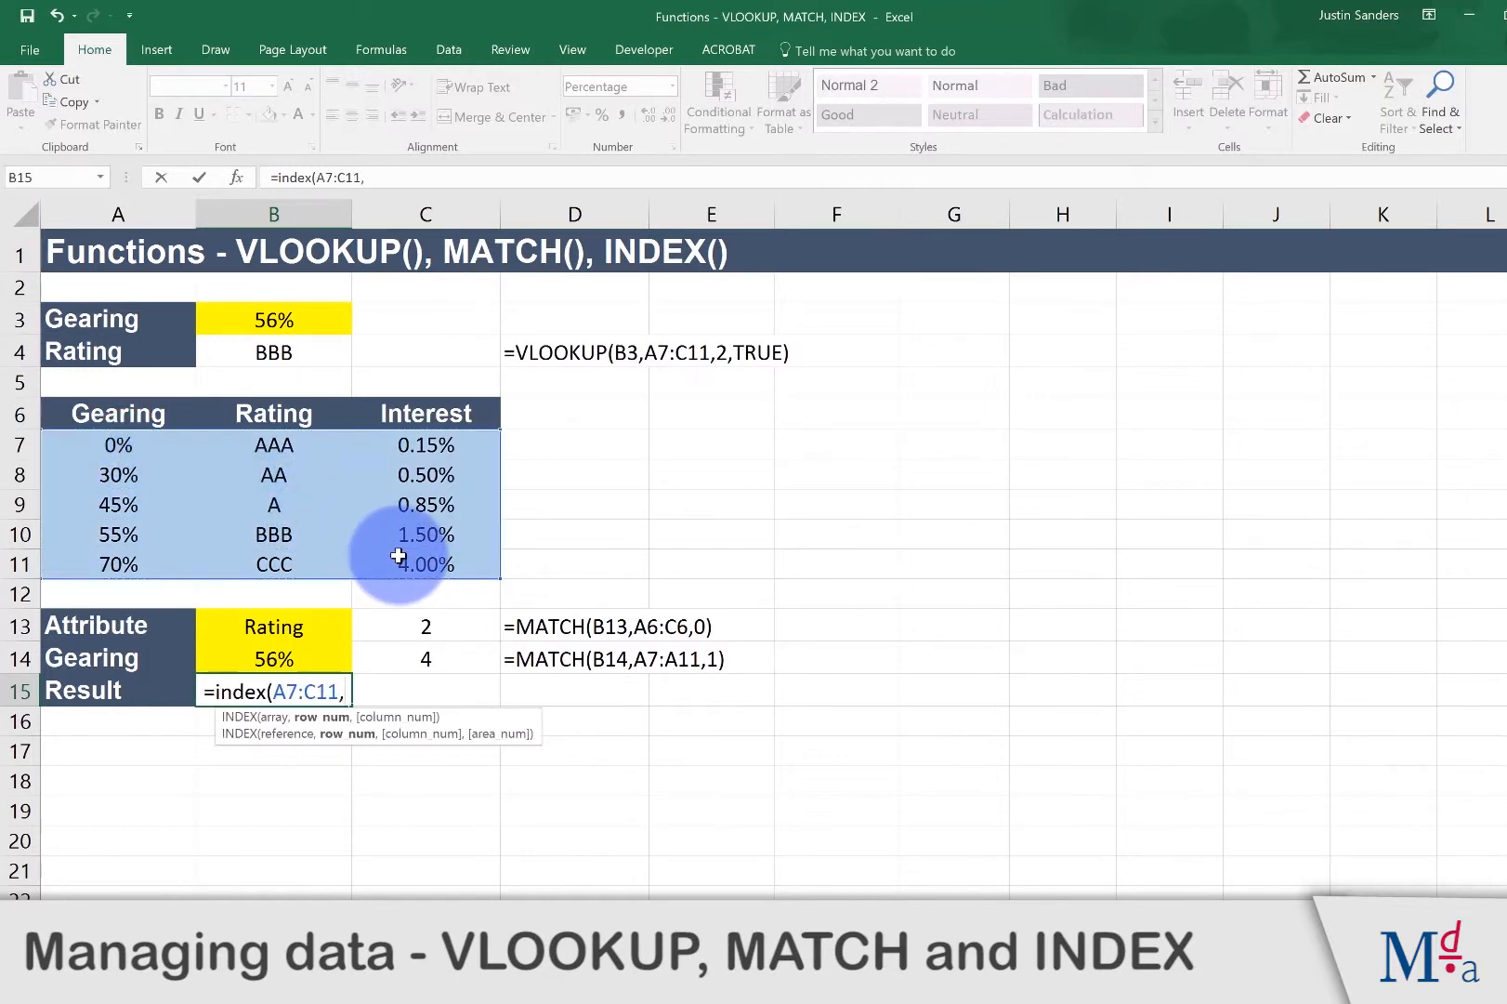
pyautogui.click(442, 656)
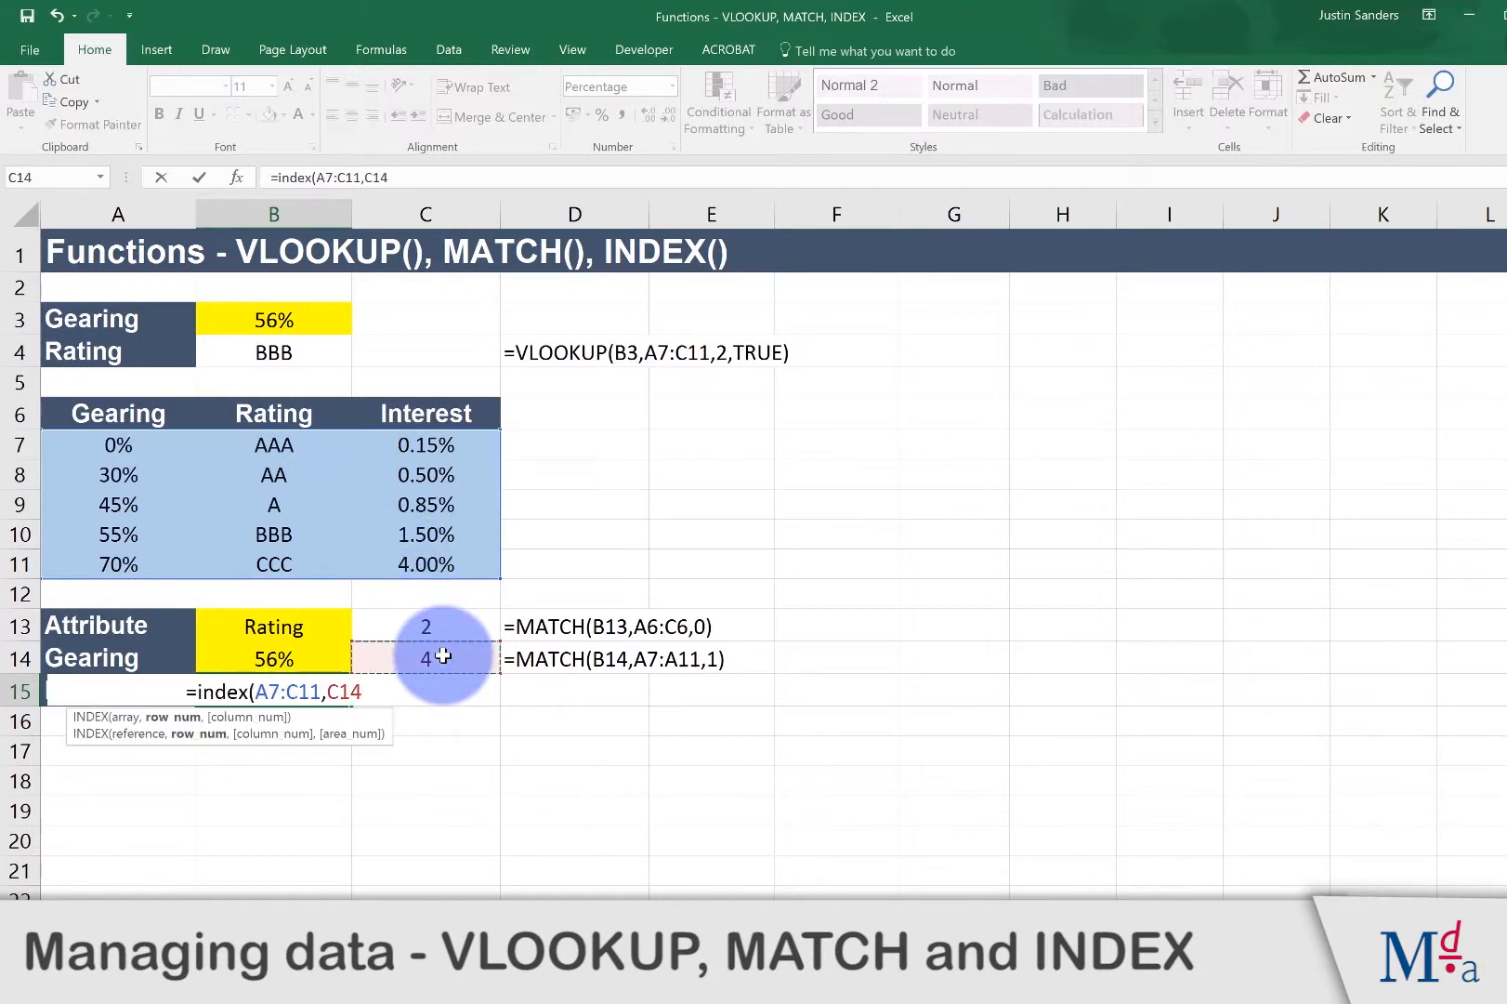
pyautogui.write(',')
pyautogui.click(464, 618)
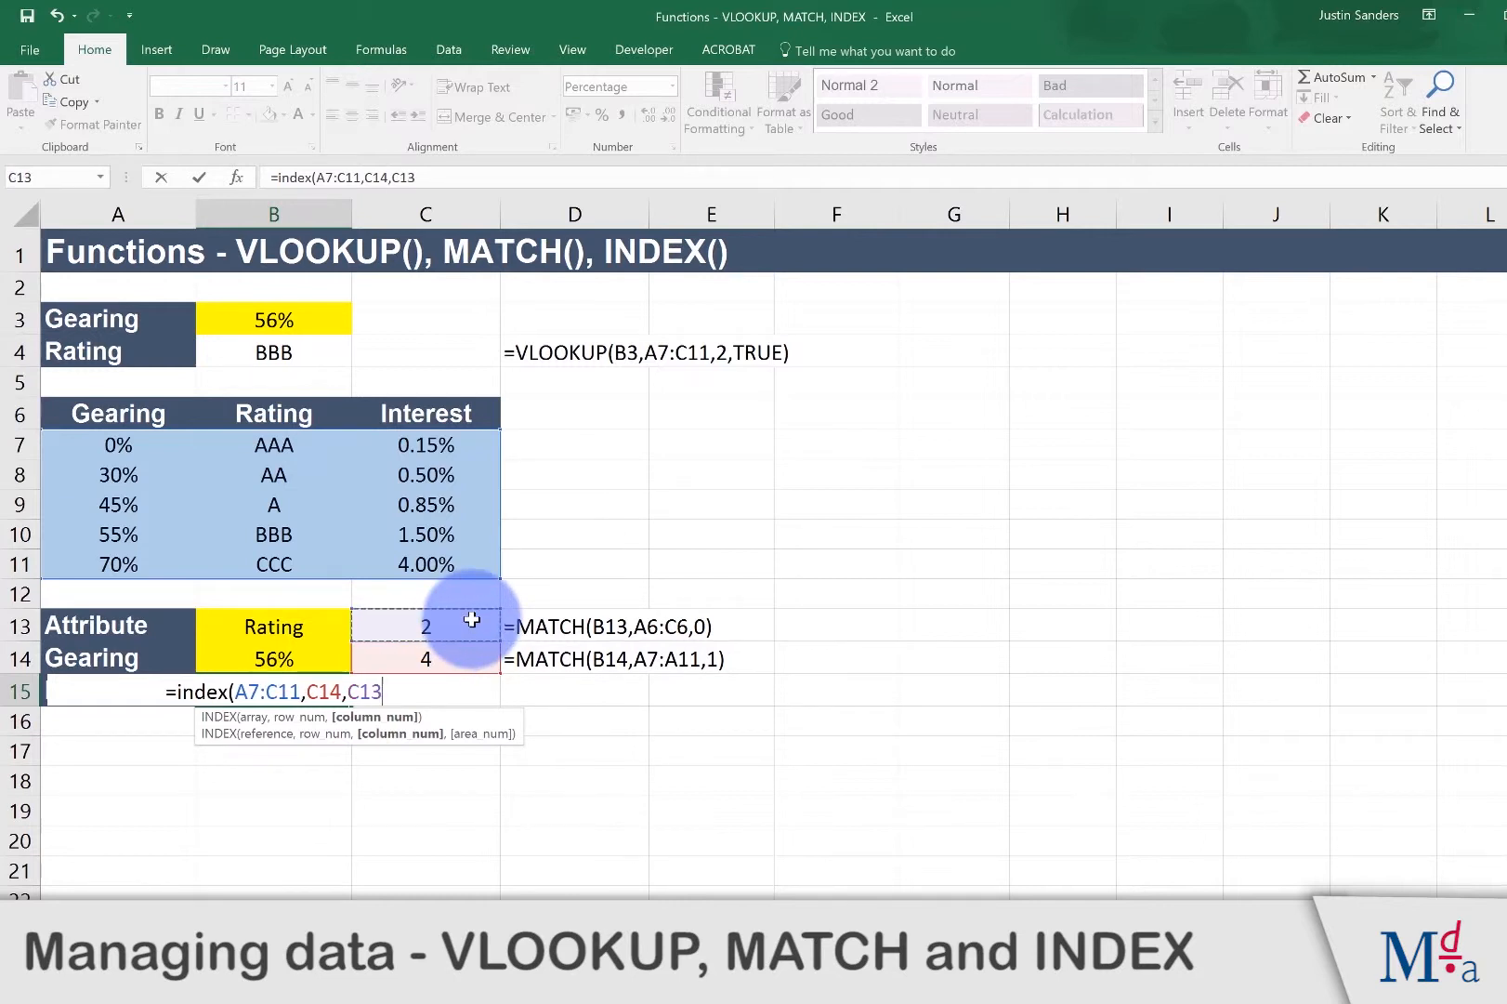
pyautogui.write(')')
pyautogui.press('Return')
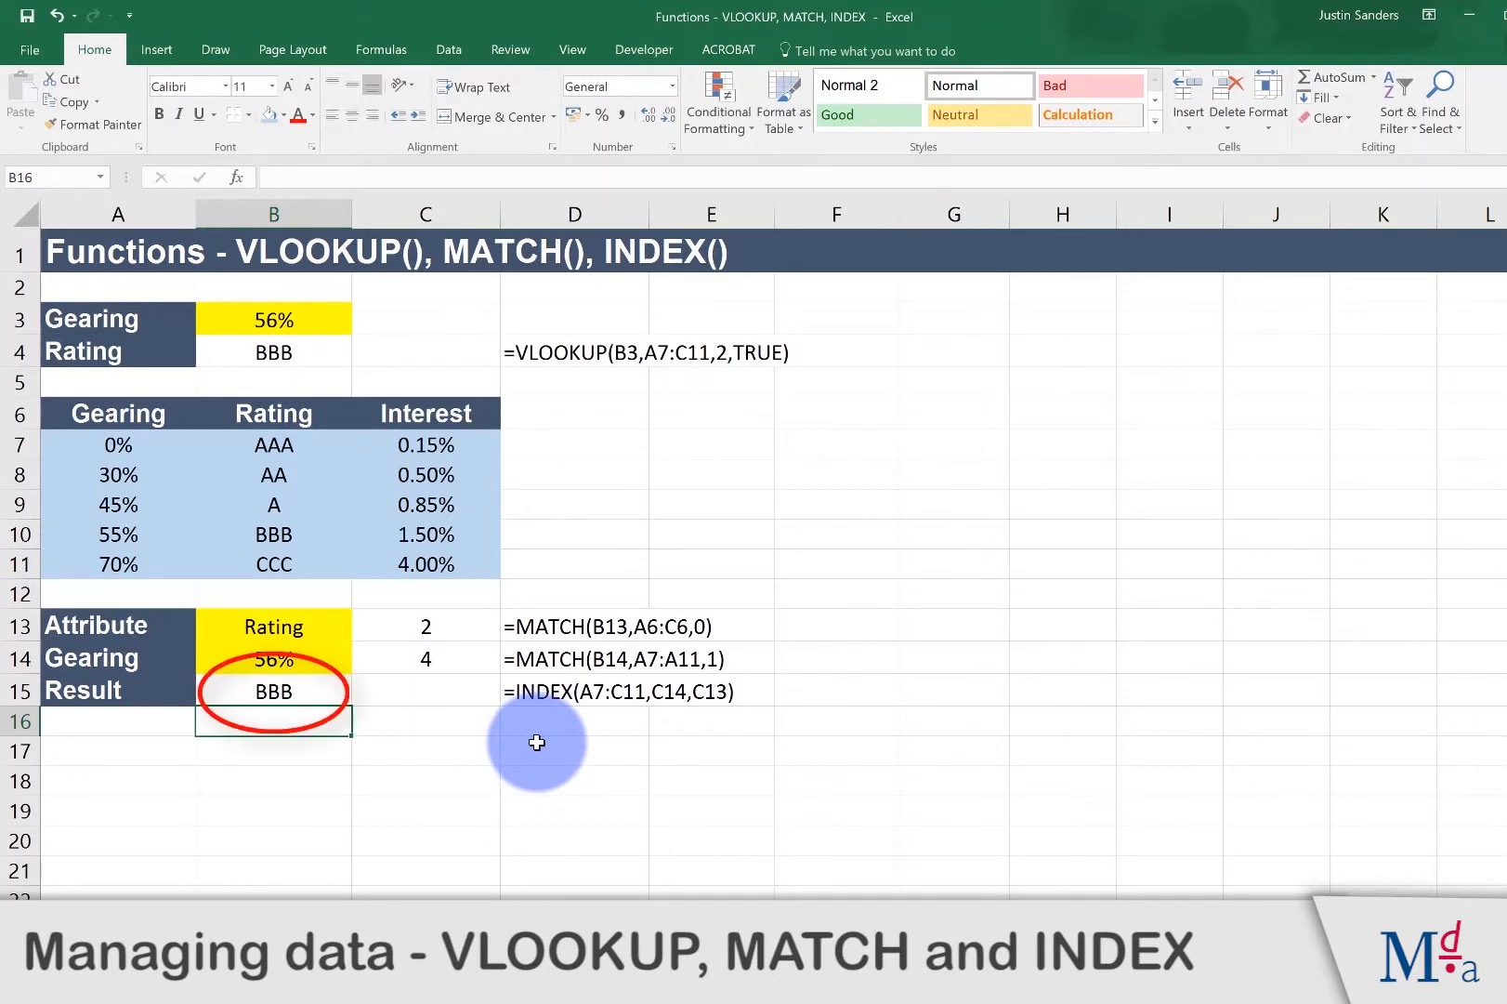
# Step: Change the Attribute value in B13 to Interest
pyautogui.press('Up')
pyautogui.press('Up')
pyautogui.press('Up')
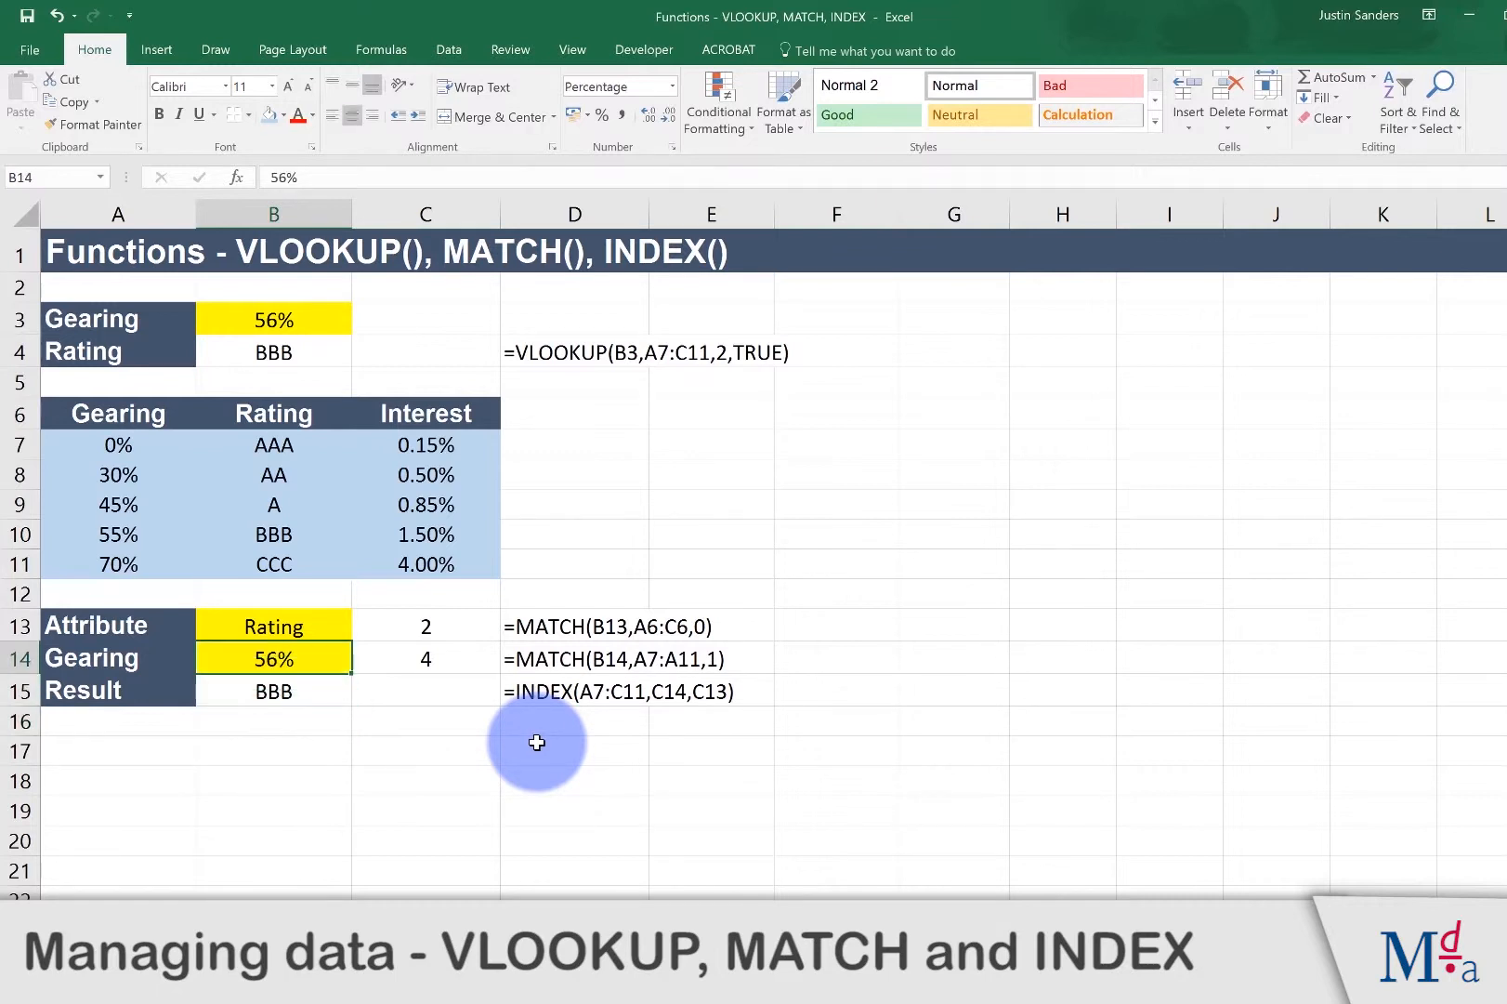
pyautogui.write('In')
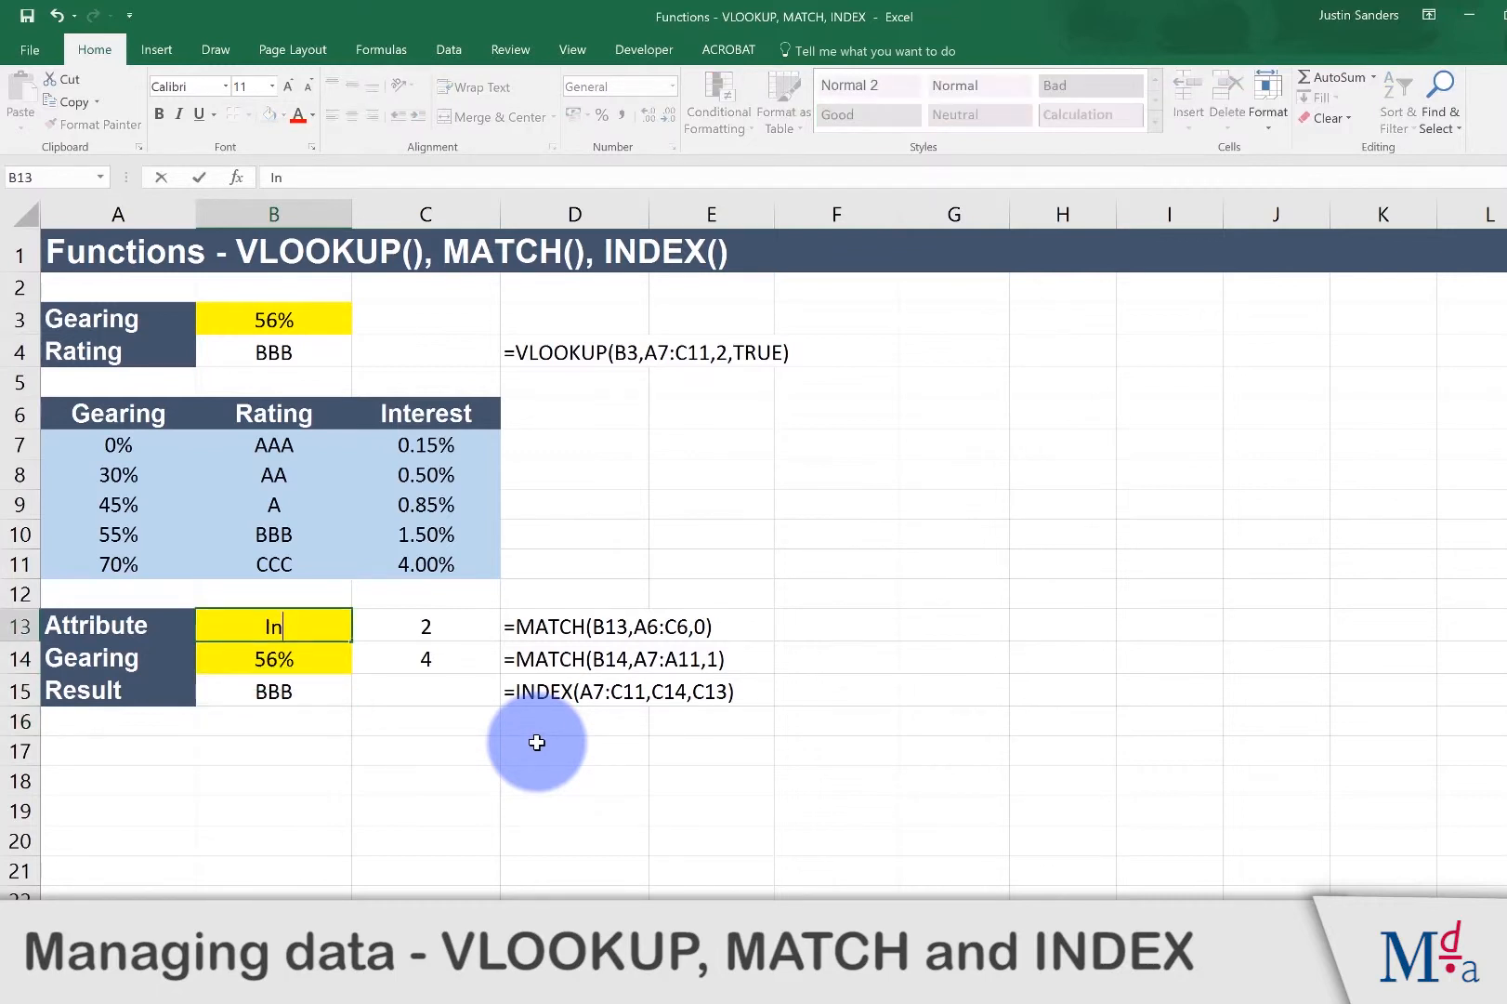
pyautogui.write('terest')
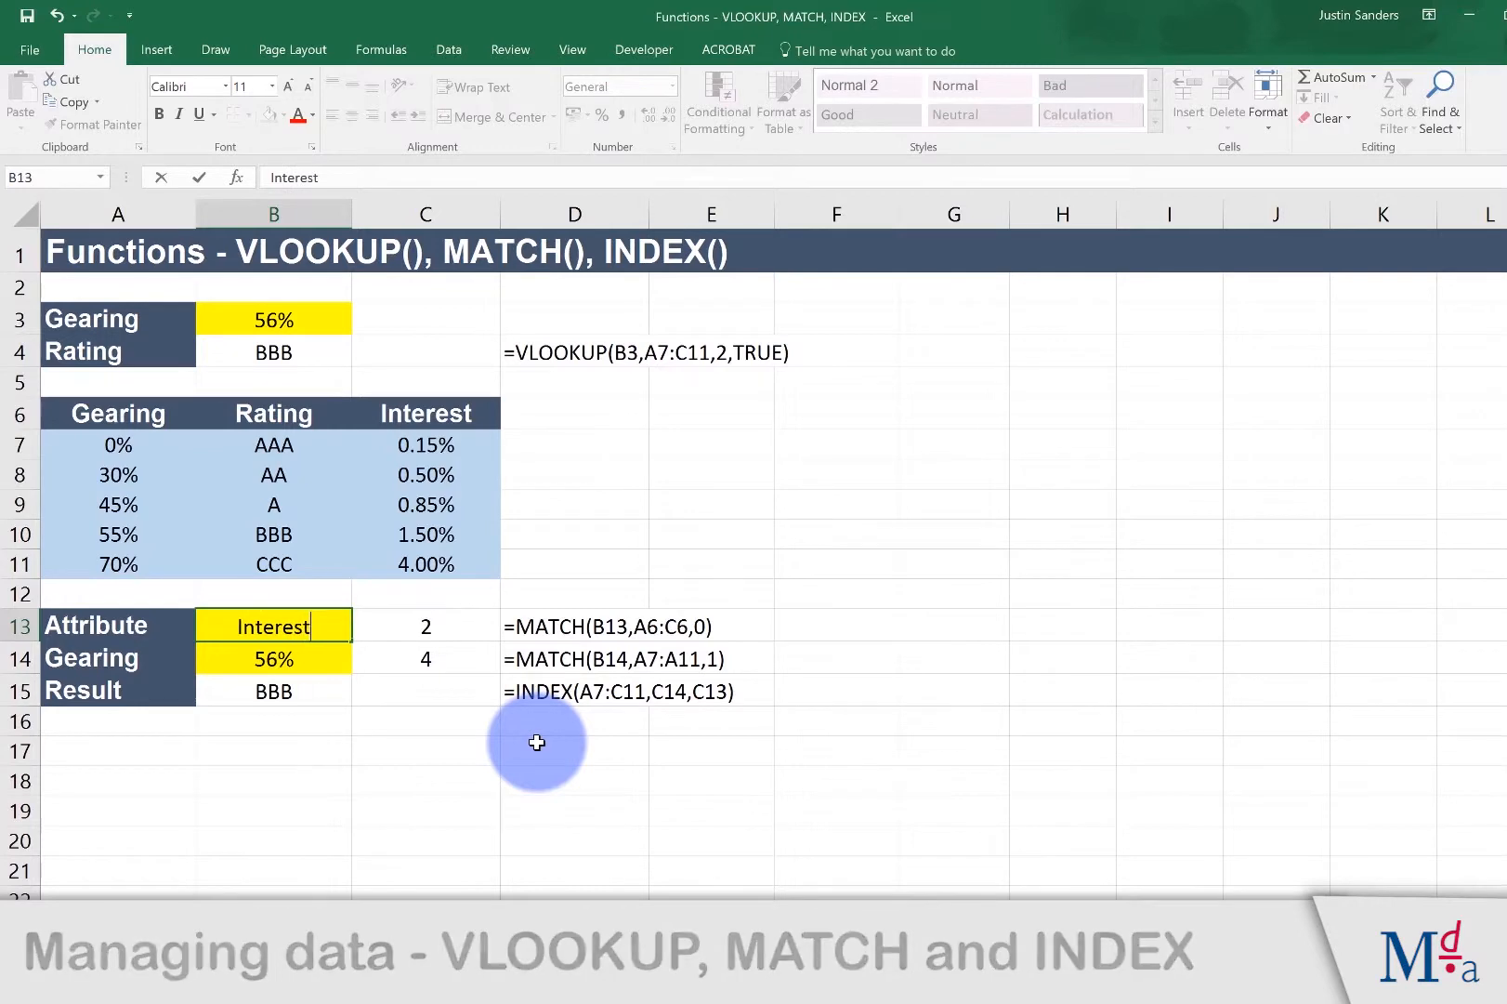
pyautogui.press('Return')
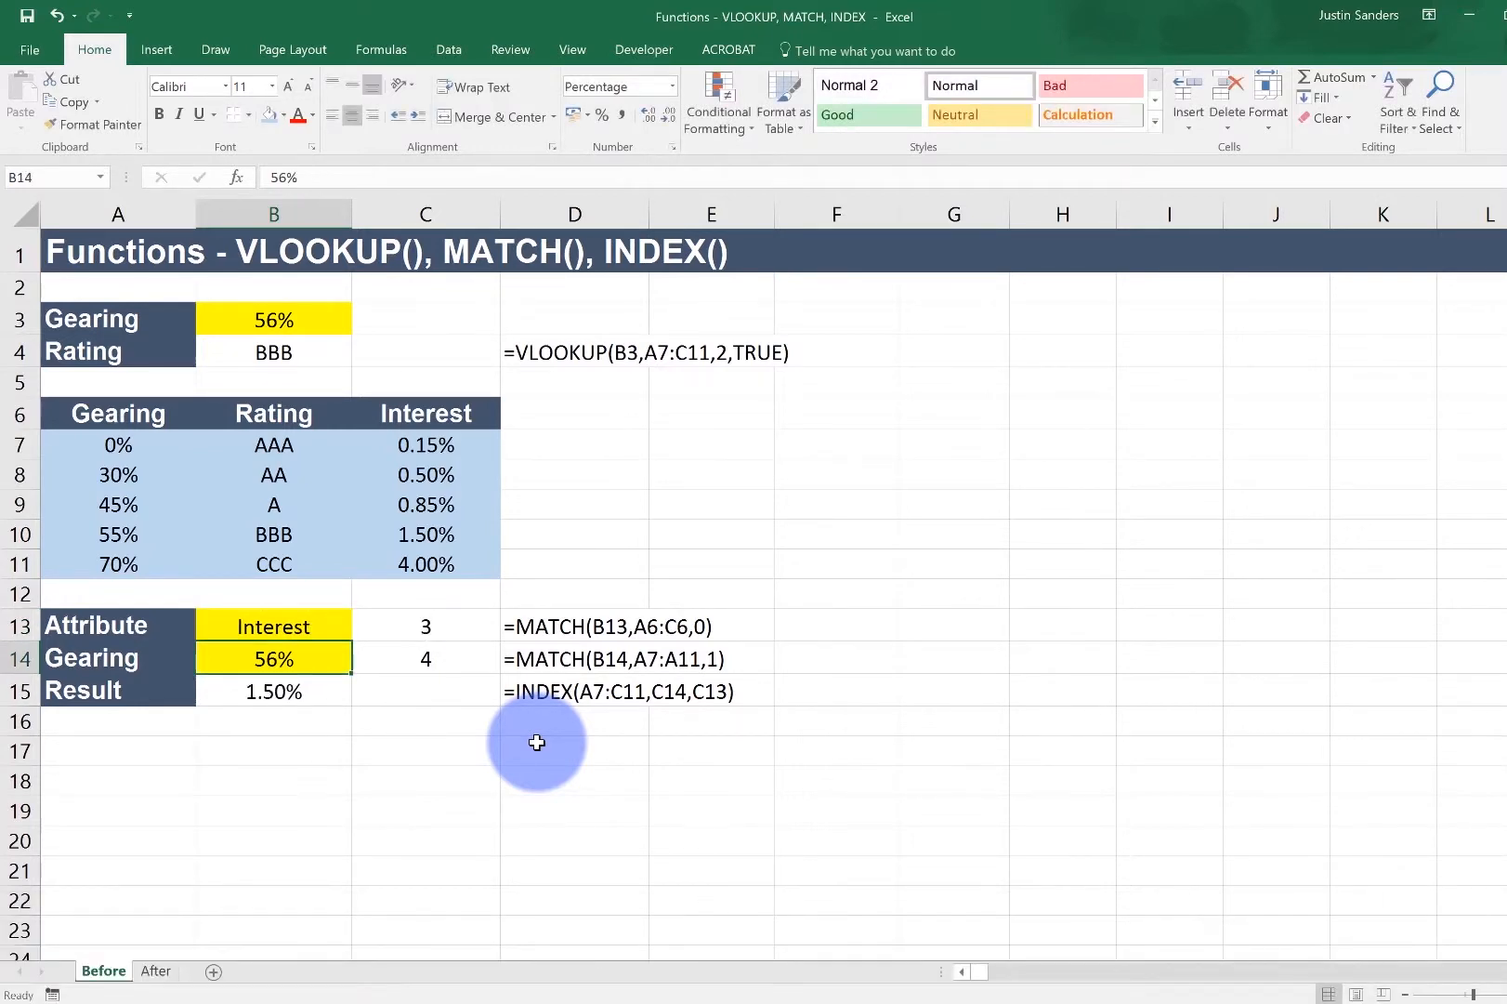